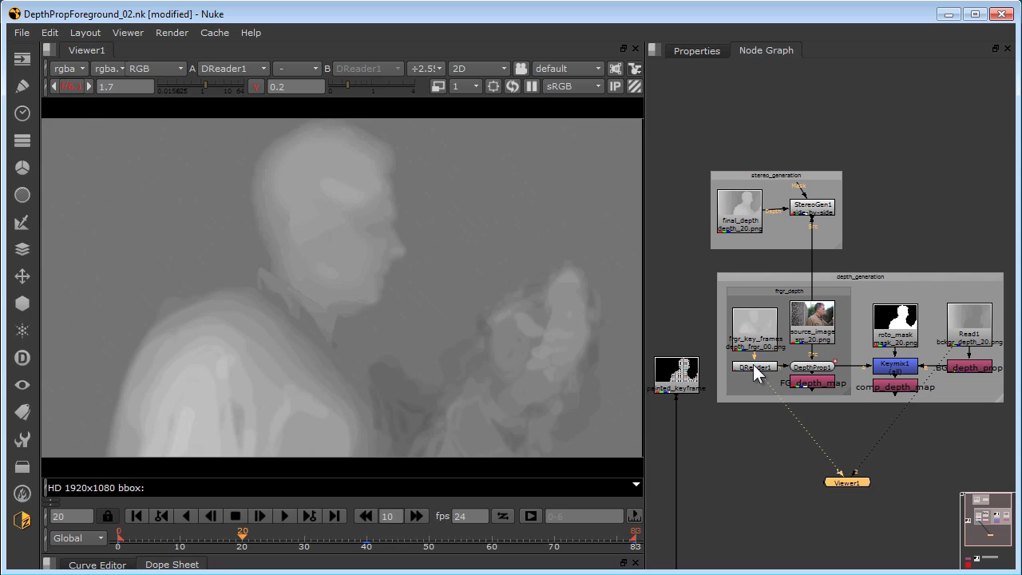
- View the FG_depth_map output and the comp_depth_map output in the viewer
{"action": "left_click", "coordinate": [805, 380]}
{"action": "key", "text": "1"}
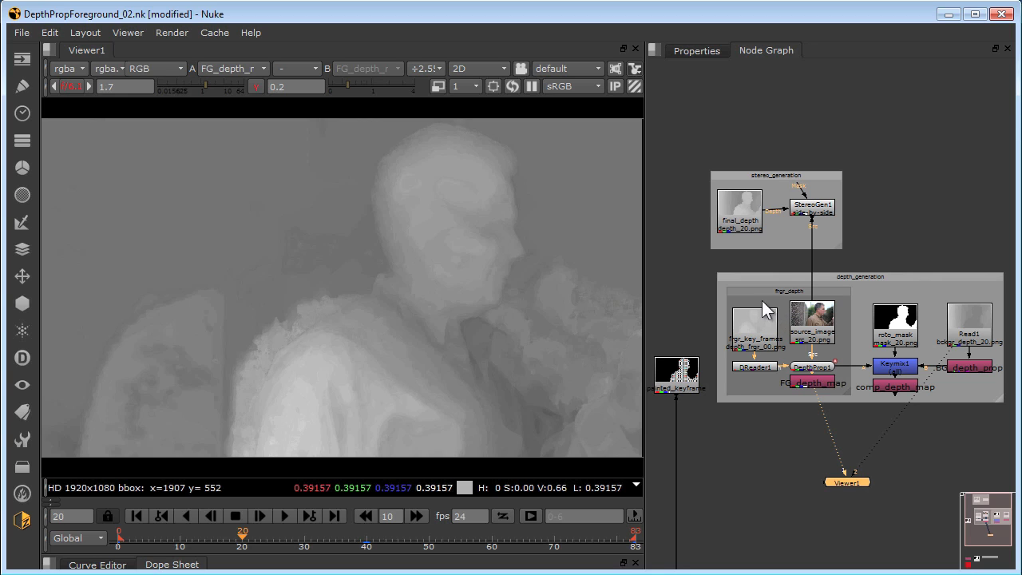
{"action": "left_click", "coordinate": [894, 384]}
{"action": "key", "text": "1"}
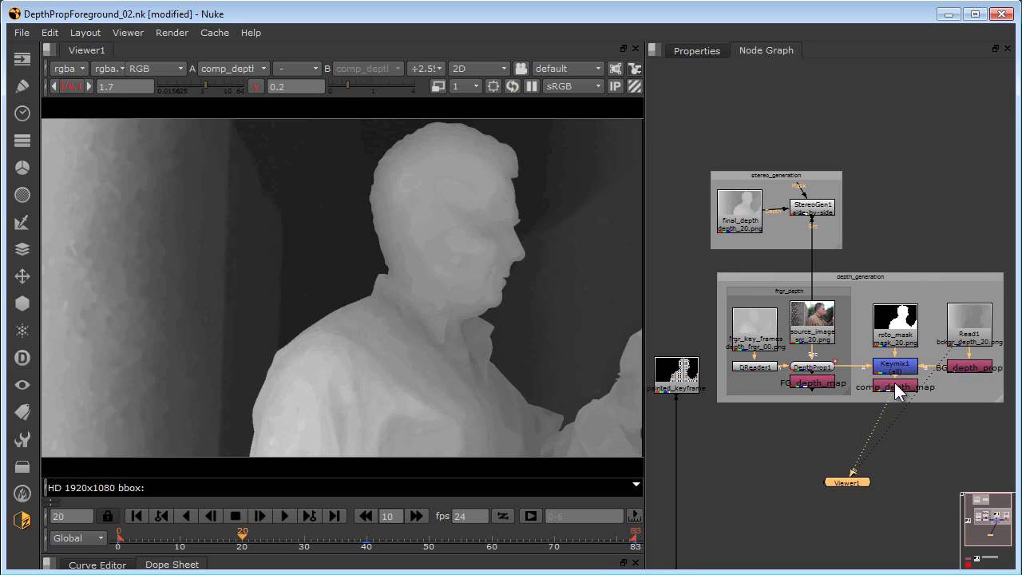
- Select the roto_mask node and compare the viewer's second input with the comp_depth_map output
{"action": "left_click", "coordinate": [842, 405]}
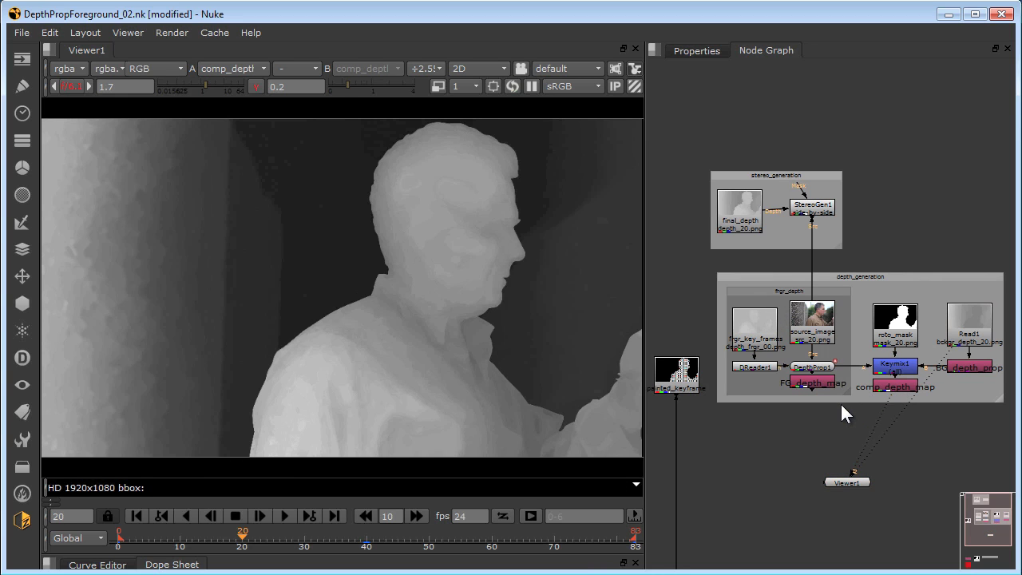
{"action": "left_click", "coordinate": [892, 327]}
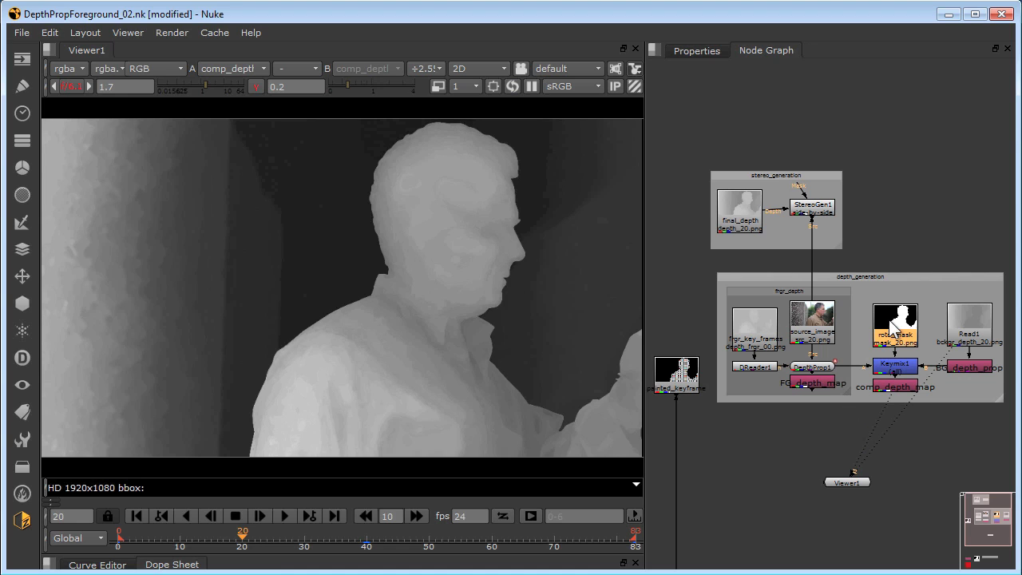
{"action": "key", "text": "2"}
{"action": "left_click", "coordinate": [886, 382]}
{"action": "key", "text": "1"}
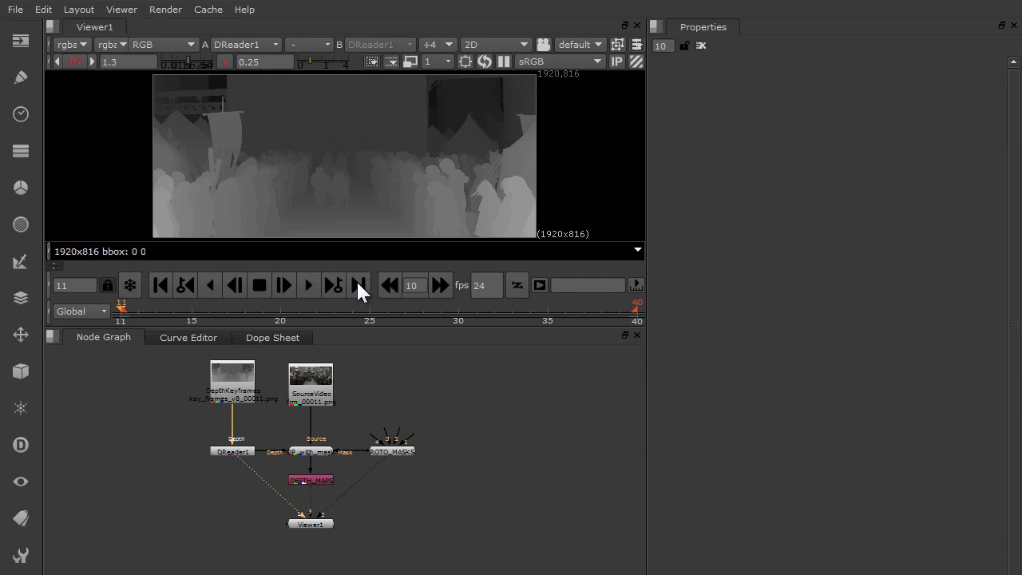
- Compare the DReader1 depth key frames at frames 11 and 40
{"action": "left_click", "coordinate": [359, 285]}
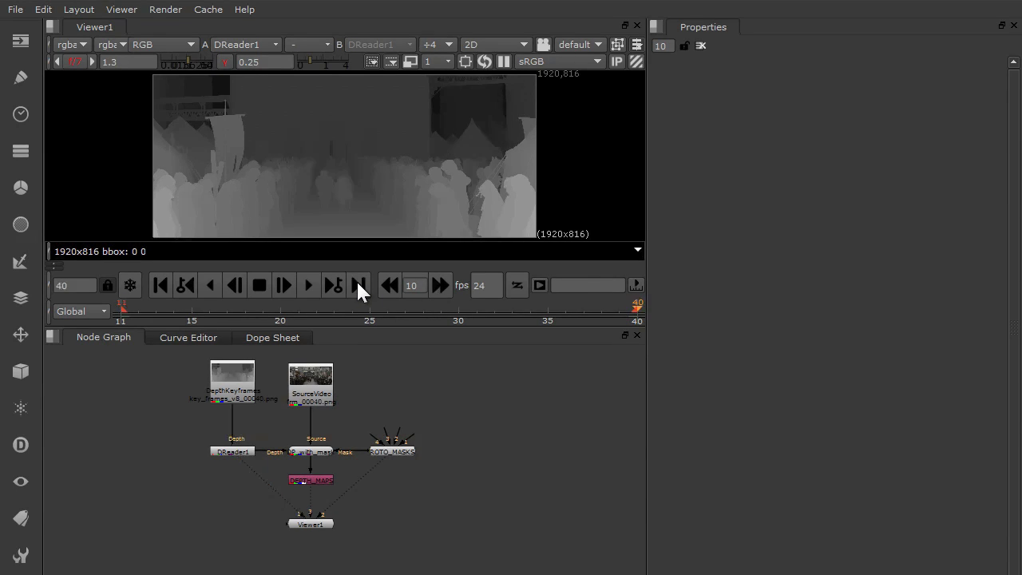
{"action": "left_click", "coordinate": [163, 279]}
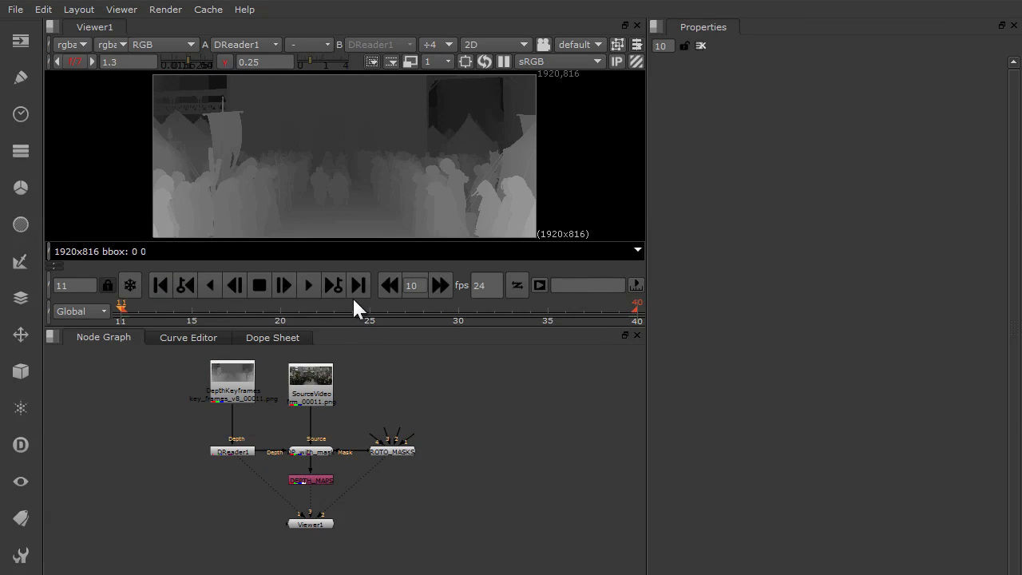
{"action": "left_click", "coordinate": [353, 285]}
{"action": "left_click", "coordinate": [162, 285]}
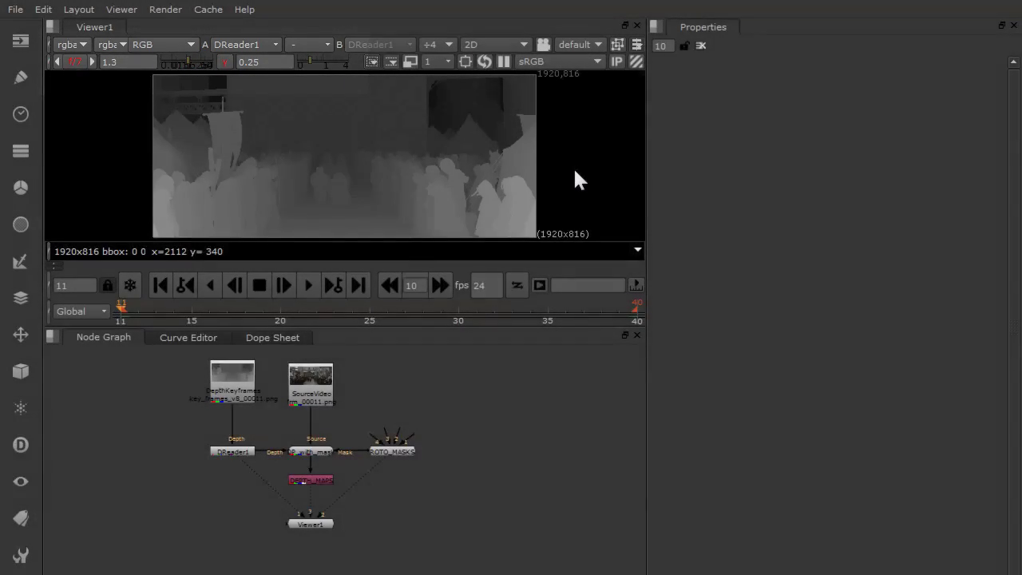
- View the ROTO_MASKS node and play its masks forward and backward
{"action": "key", "text": "2"}
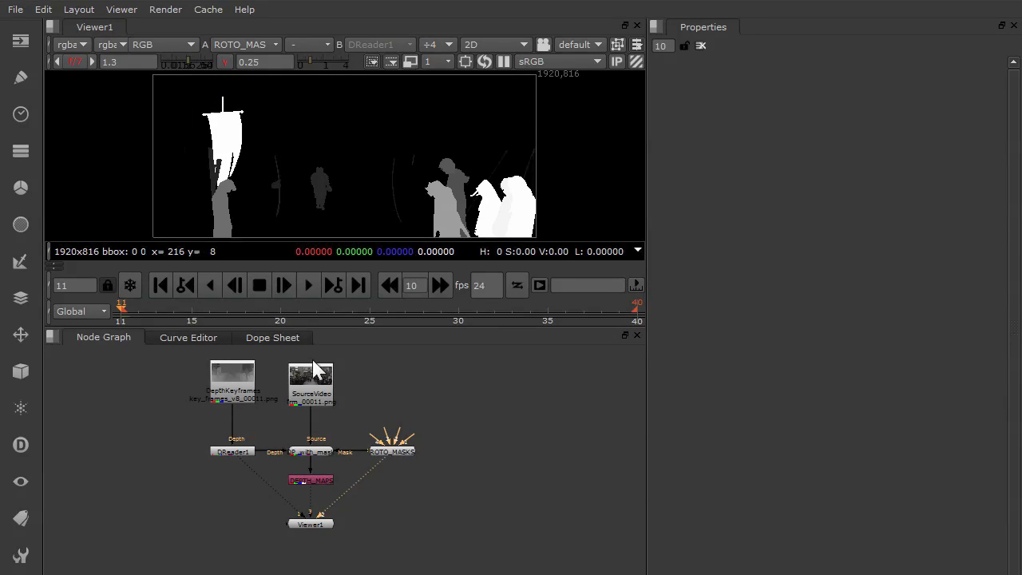
{"action": "left_click", "coordinate": [391, 452]}
{"action": "left_click", "coordinate": [309, 285]}
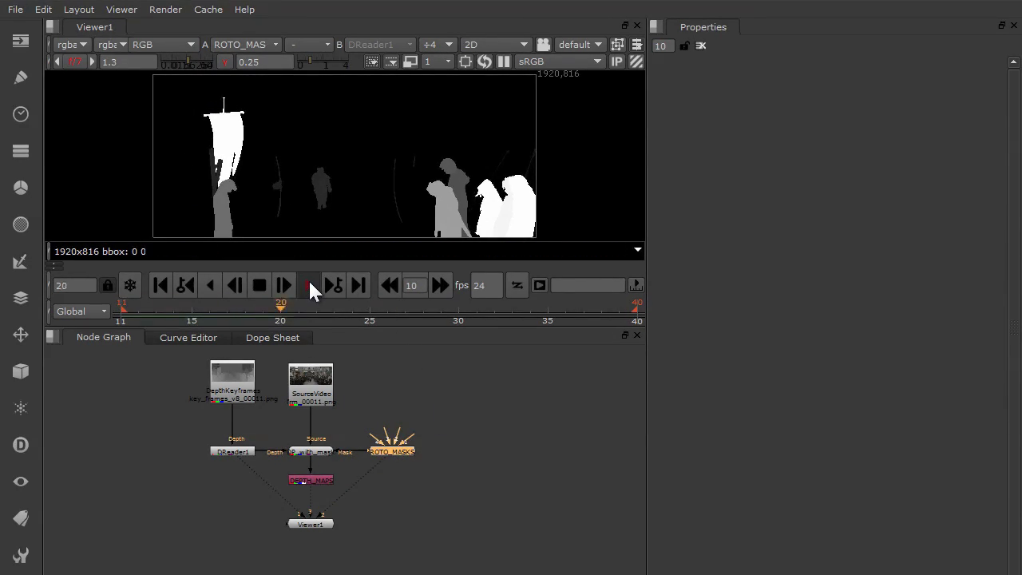
{"action": "key", "text": "j"}
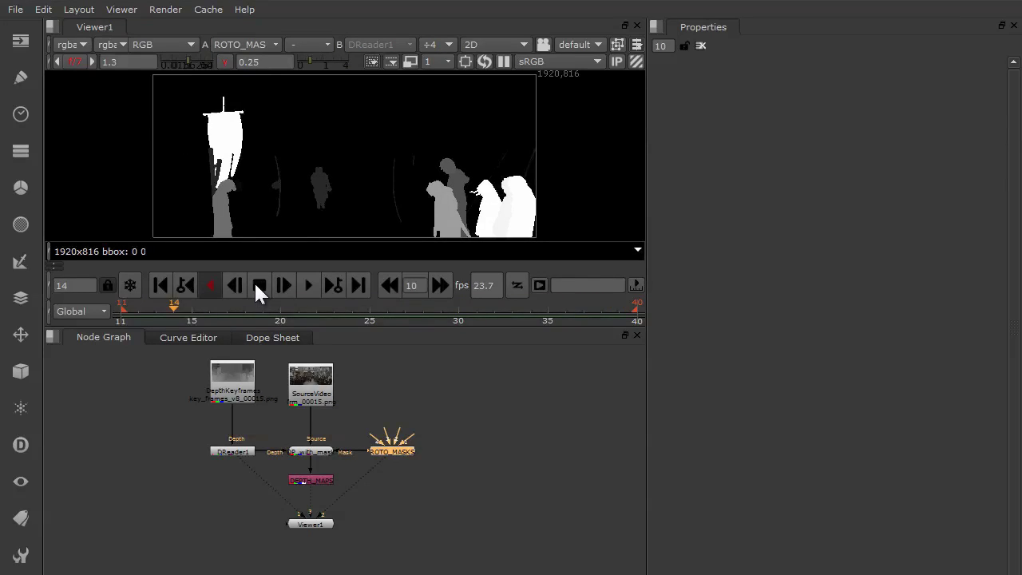
{"action": "left_click", "coordinate": [257, 286]}
- Select the DP_with_mask node and play the DEPTH_MAPS result forward and backward in the viewer
{"action": "mouse_move", "coordinate": [268, 423]}
{"action": "left_mouse_down"}
{"action": "mouse_move", "coordinate": [351, 472]}
{"action": "mouse_move", "coordinate": [335, 462]}
{"action": "left_mouse_up"}
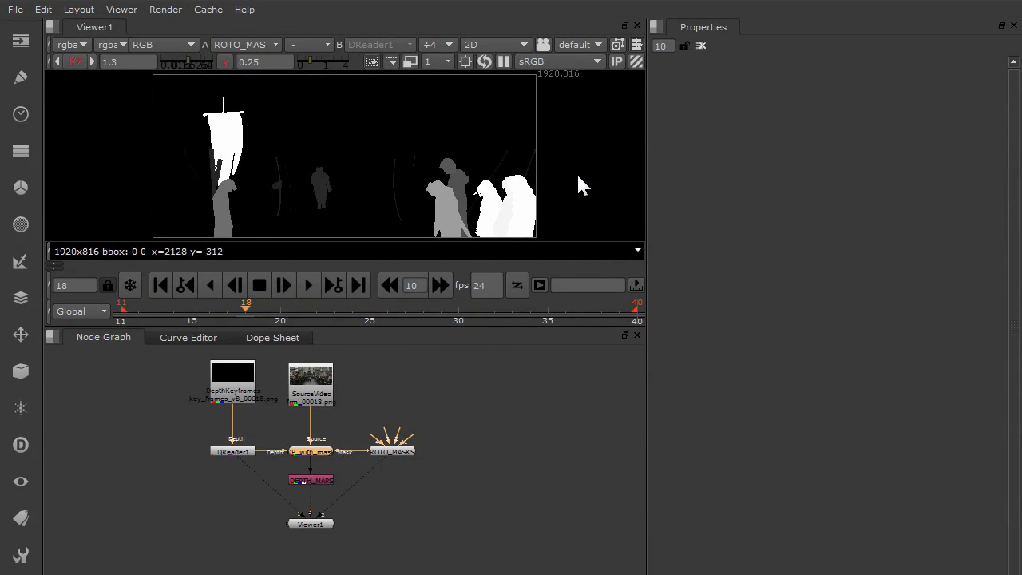
{"action": "key", "text": "3"}
{"action": "left_click", "coordinate": [308, 285]}
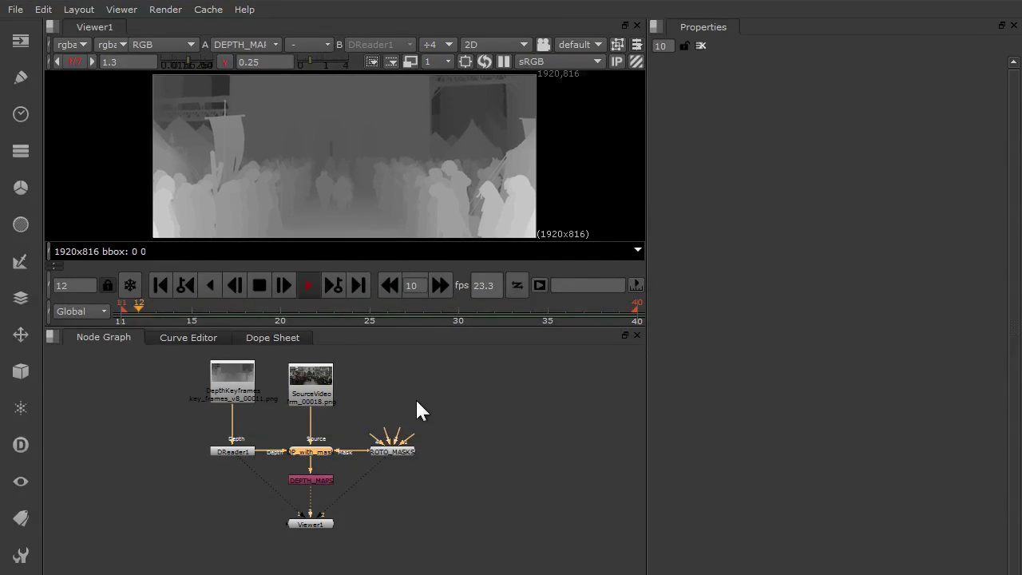
{"action": "key", "text": "j"}
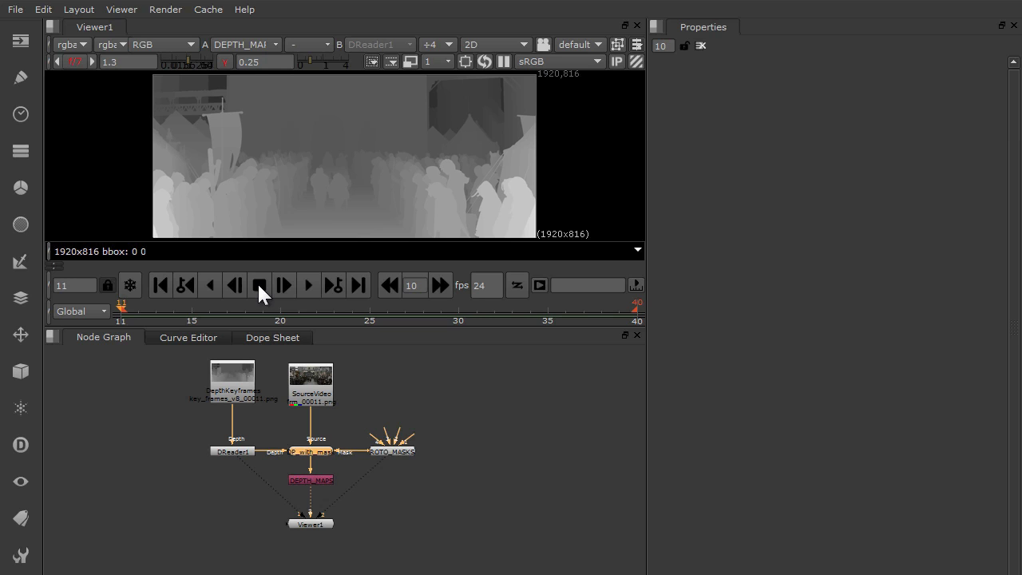
- Open the Propagation settings of the DP_with_mask node
{"action": "double_click", "coordinate": [312, 453]}
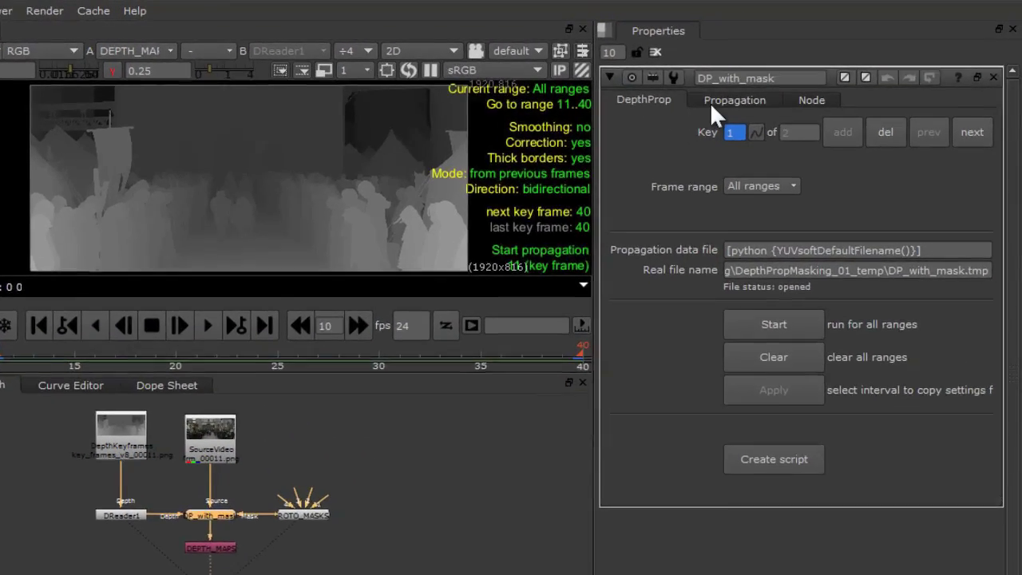
{"action": "left_click", "coordinate": [746, 95]}
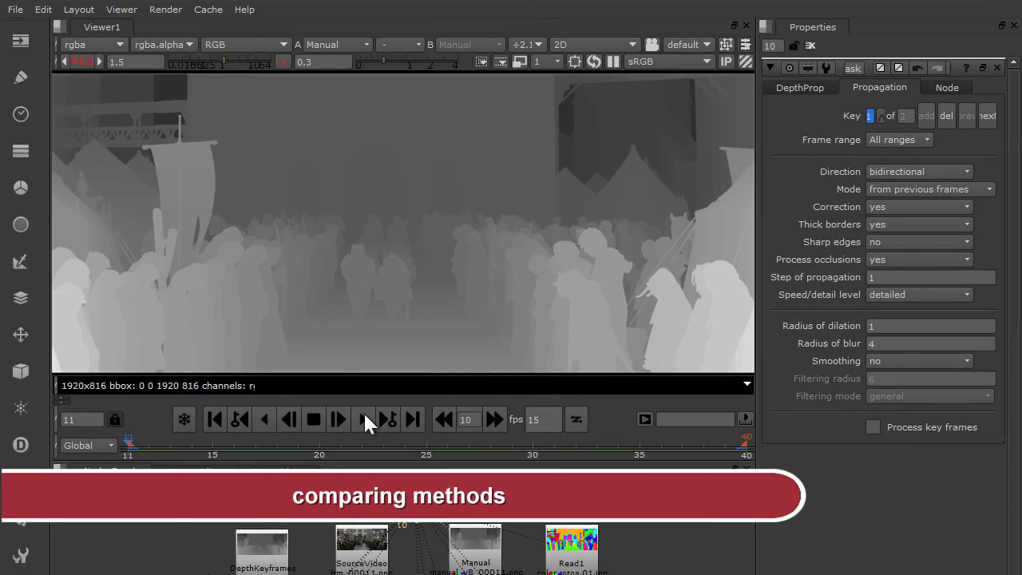
- Play the Manual depth map forward and backward, and compare it with the coloured Read1 rotos
{"action": "left_click", "coordinate": [364, 418]}
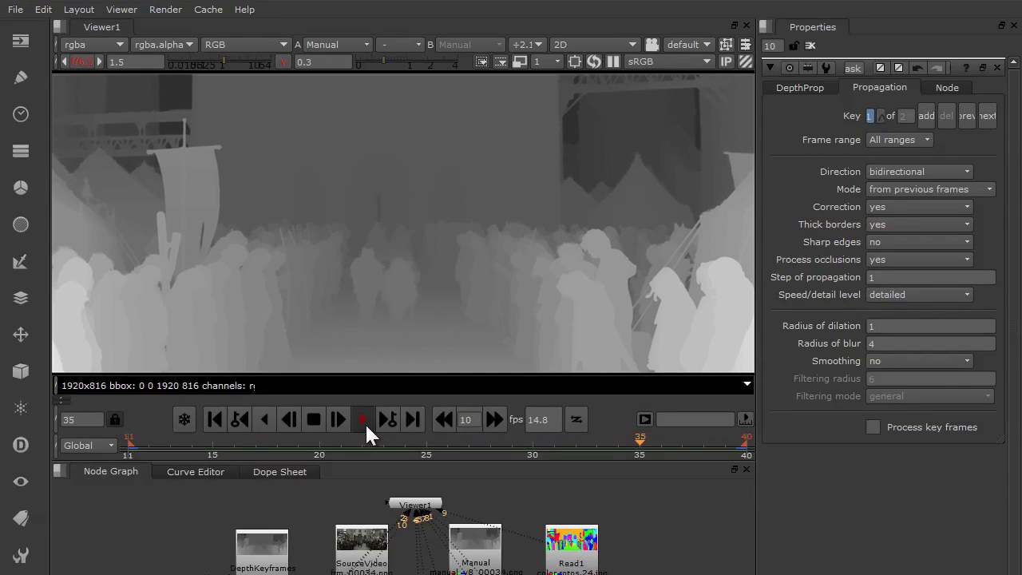
{"action": "key", "text": "j"}
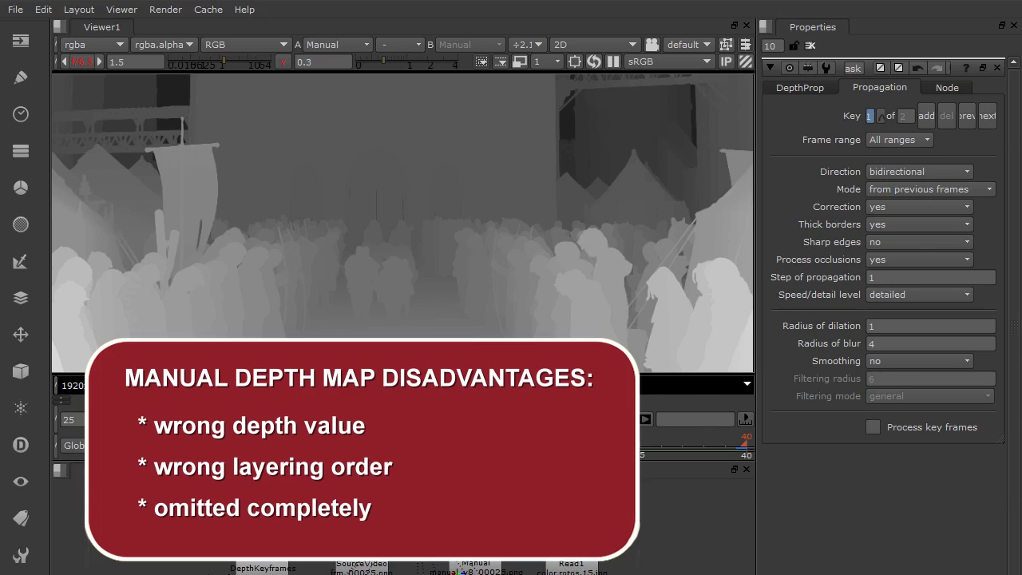
{"action": "key", "text": "4"}
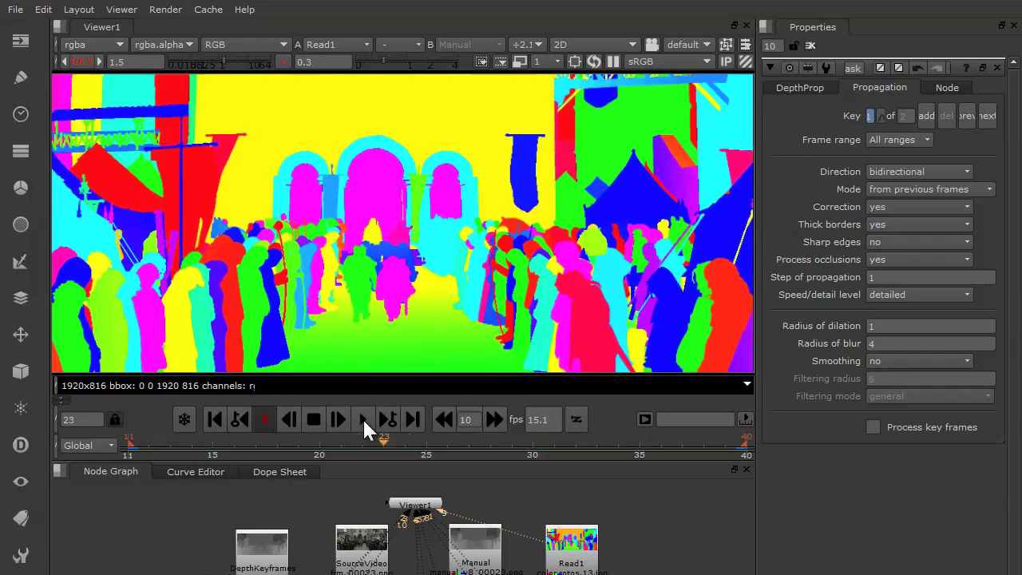
{"action": "left_click", "coordinate": [312, 421]}
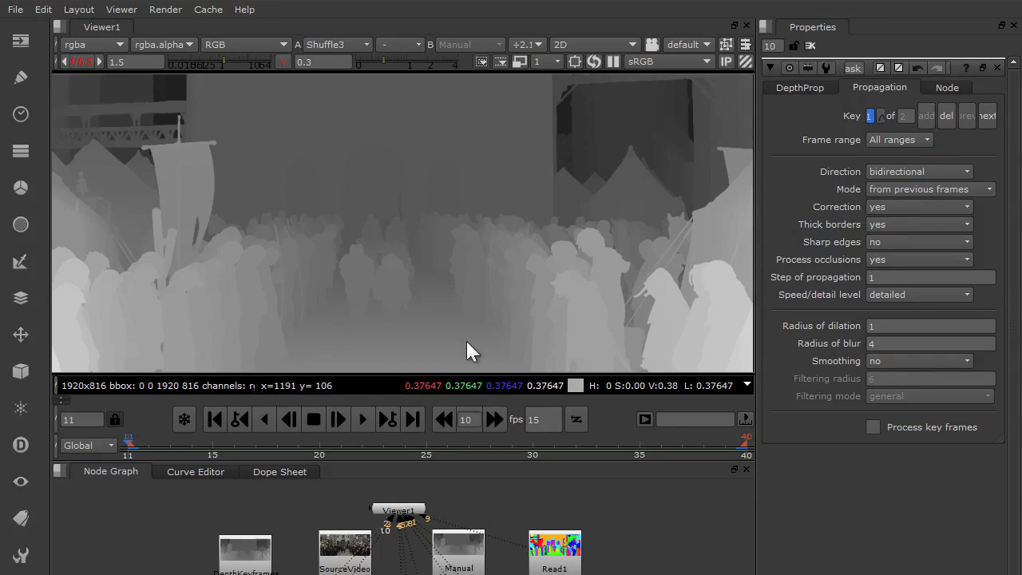
- Play the Shuffle3 depth map and inspect its enlarged Reformat1 and Reformat2 views
{"action": "left_click", "coordinate": [363, 419]}
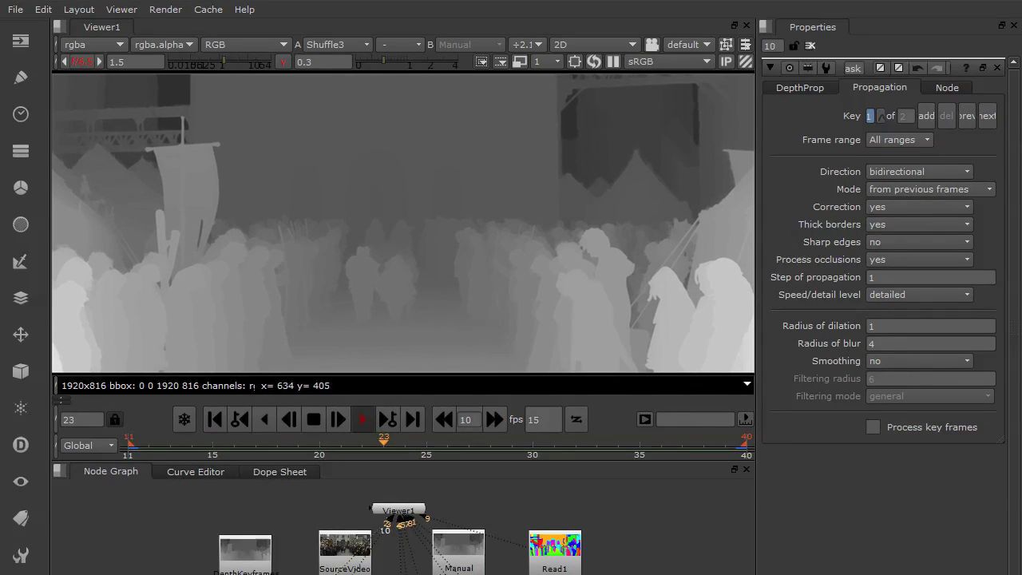
{"action": "key", "text": "2"}
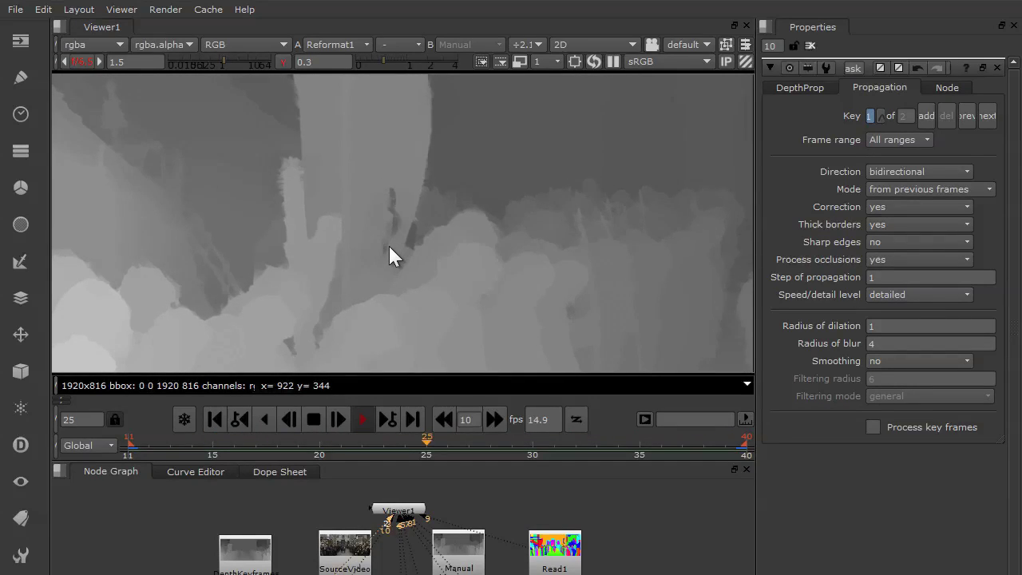
{"action": "key", "text": "3"}
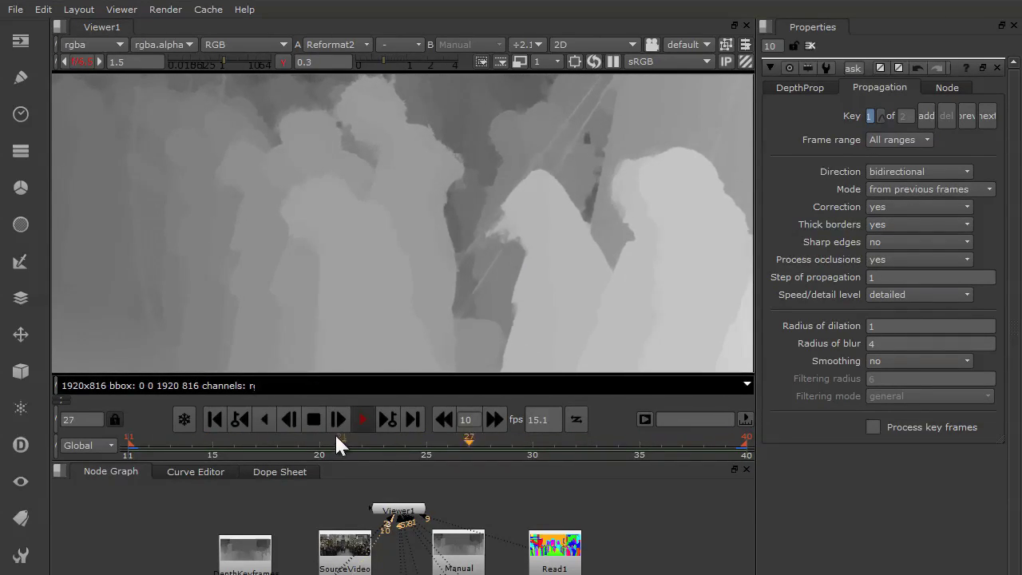
{"action": "left_click", "coordinate": [314, 420]}
- Compare the Dot4 roto masks with the enlarged Reformat3 and Reformat4 depth views at frame 25
{"action": "key", "text": "4"}
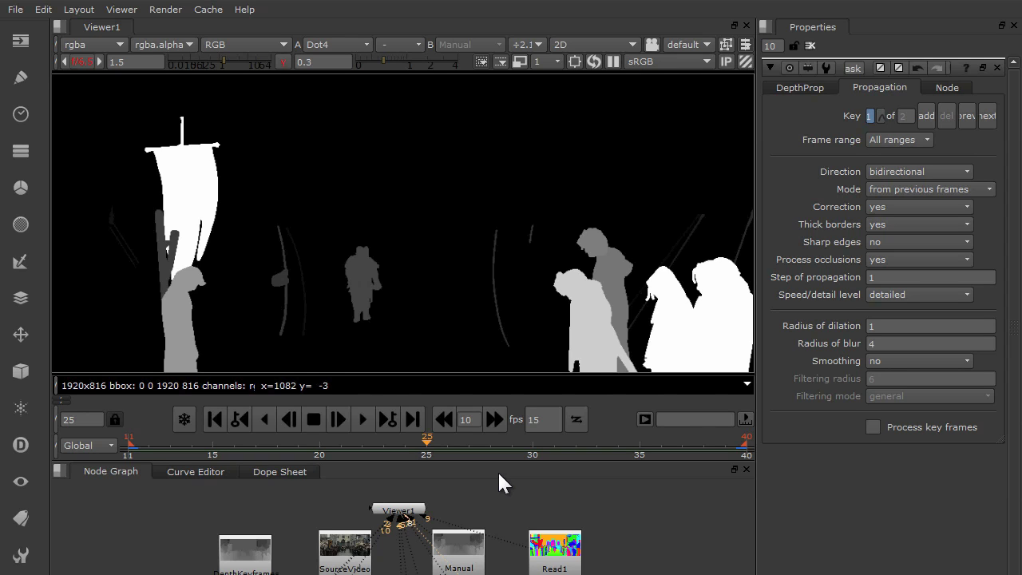
{"action": "key", "text": "3"}
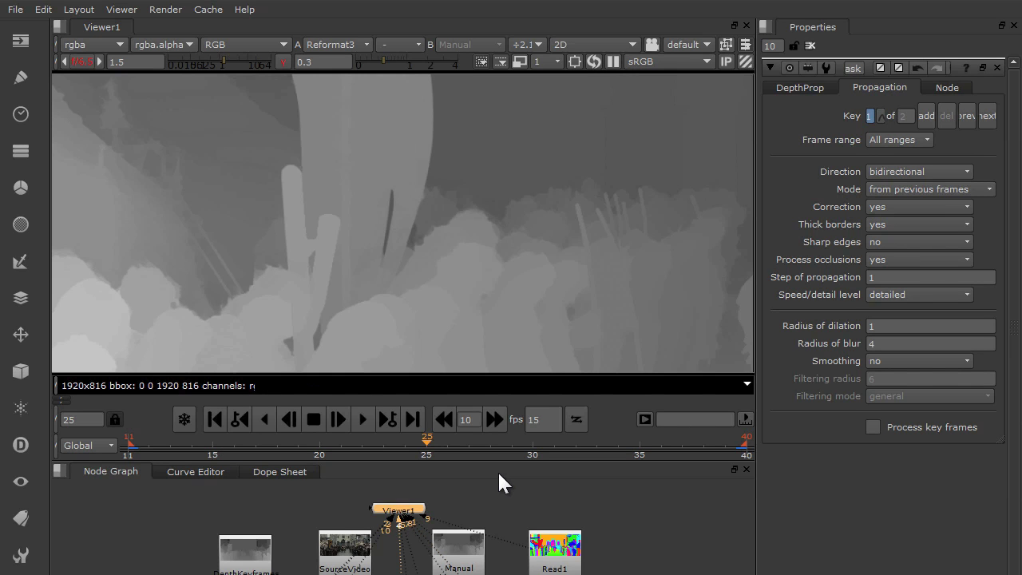
{"action": "key", "text": "4"}
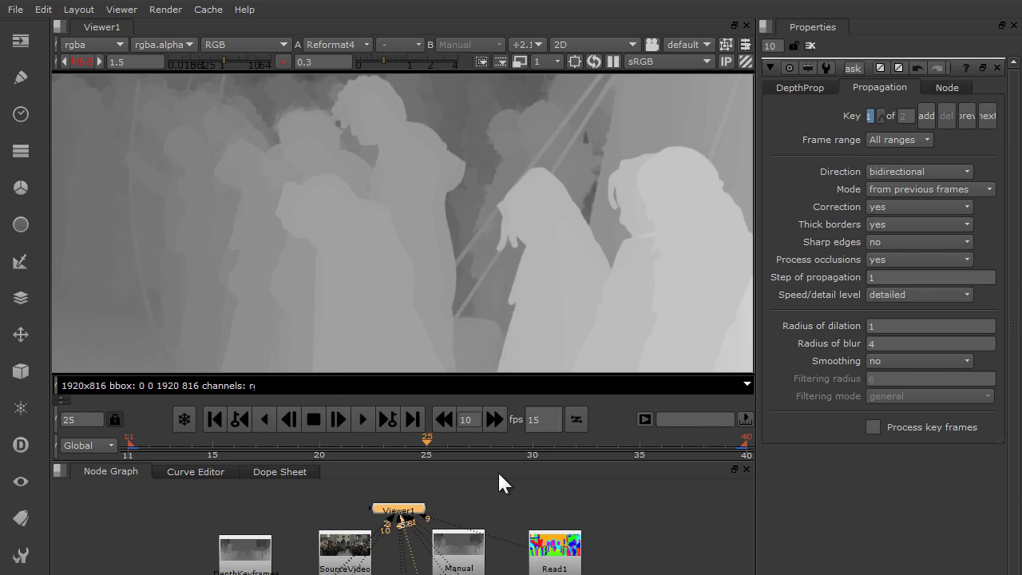
- Play back the Dot4 roto masks and stop at frame 30
{"action": "key", "text": "5"}
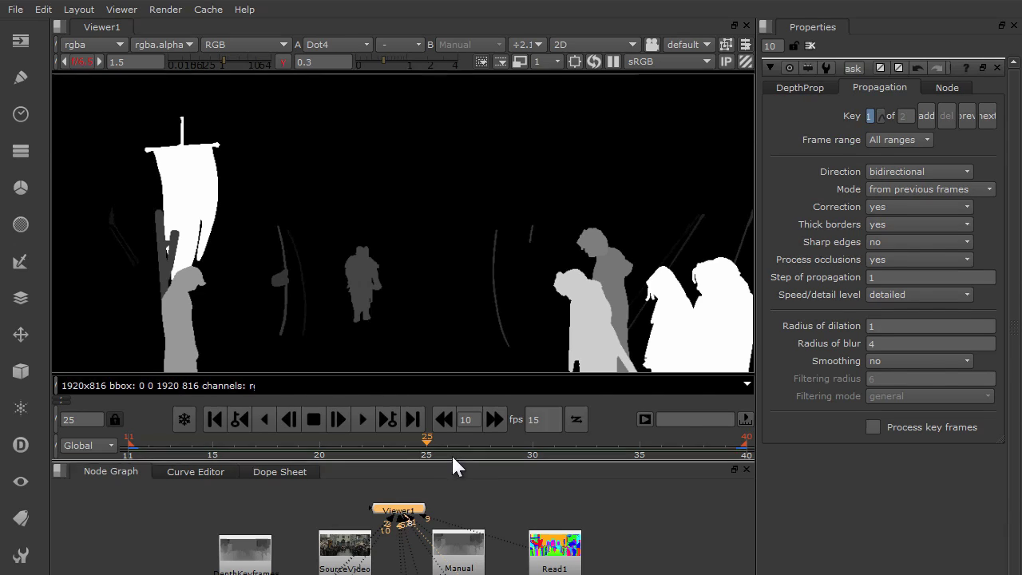
{"action": "left_click", "coordinate": [361, 420]}
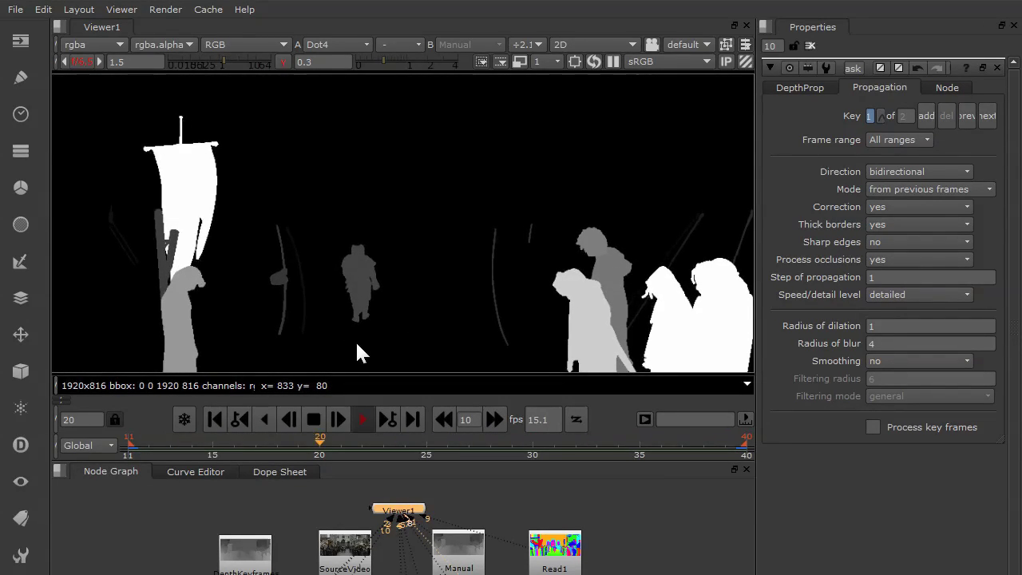
{"action": "left_click", "coordinate": [314, 421]}
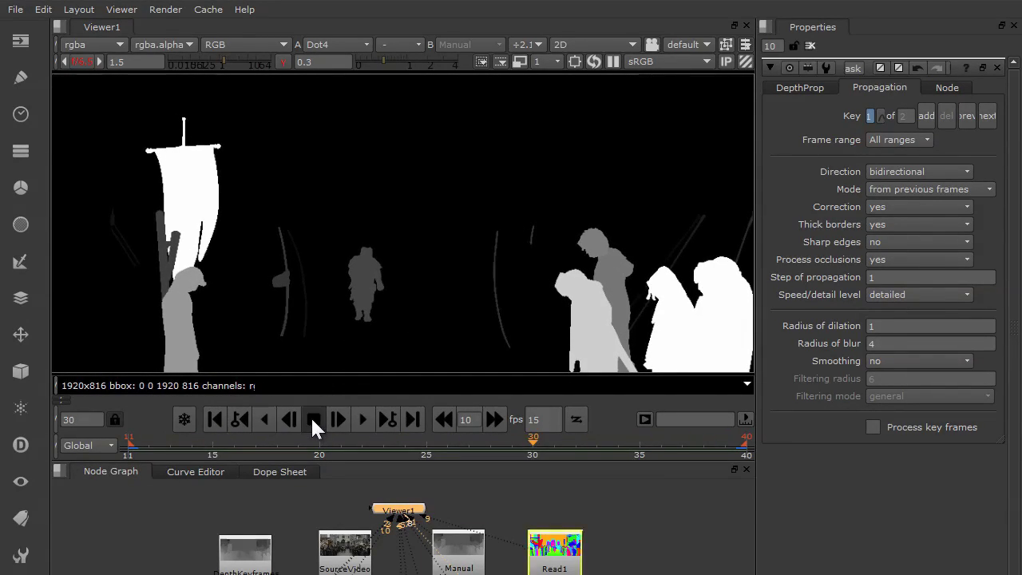
- Compare the Manual depth map with the enlarged Reformat6, Reformat2 and Reformat4 views at frame 30
{"action": "left_click", "coordinate": [587, 498]}
{"action": "key", "text": "1"}
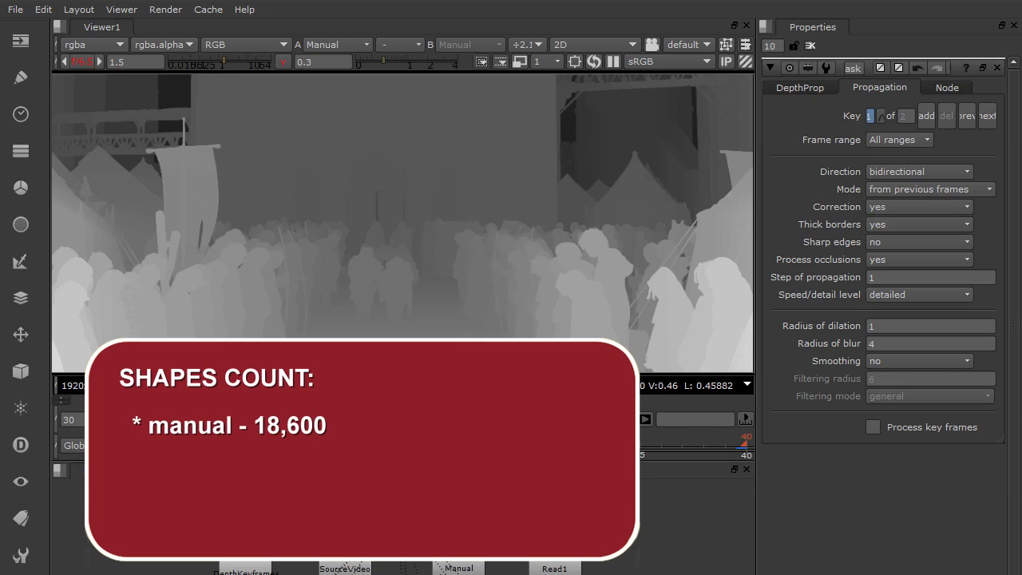
{"action": "key", "text": "2"}
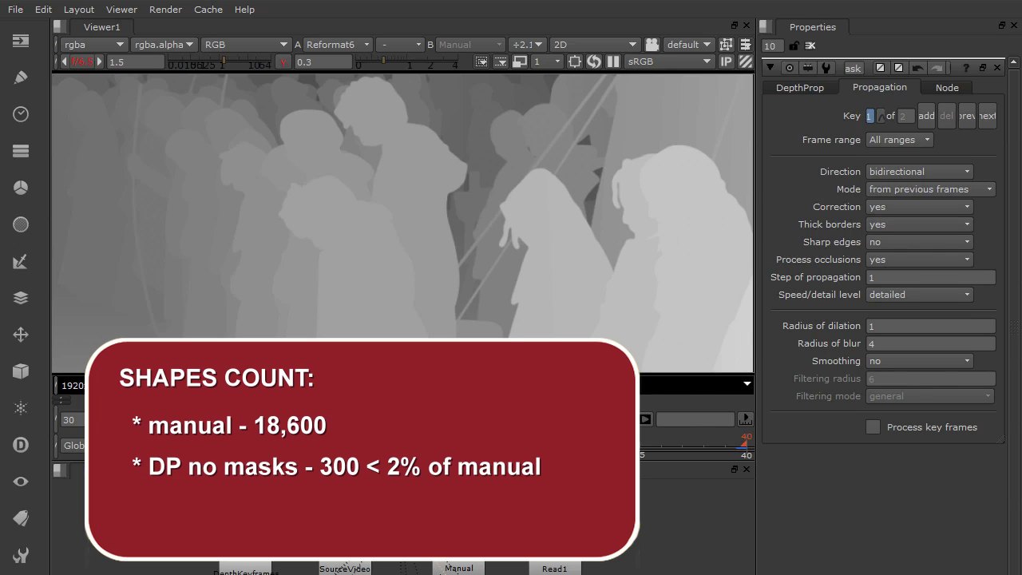
{"action": "key", "text": "2"}
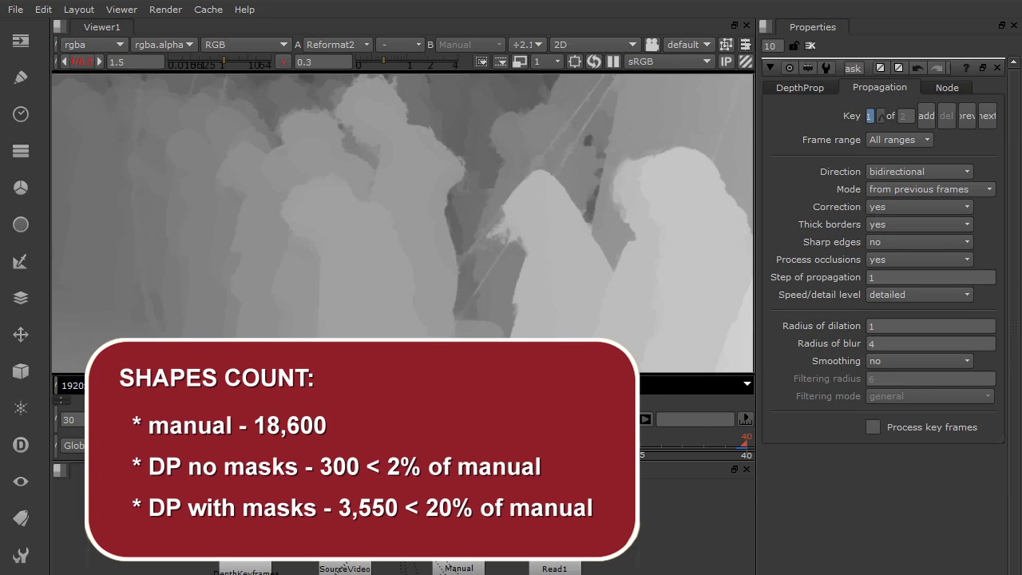
{"action": "key", "text": "4"}
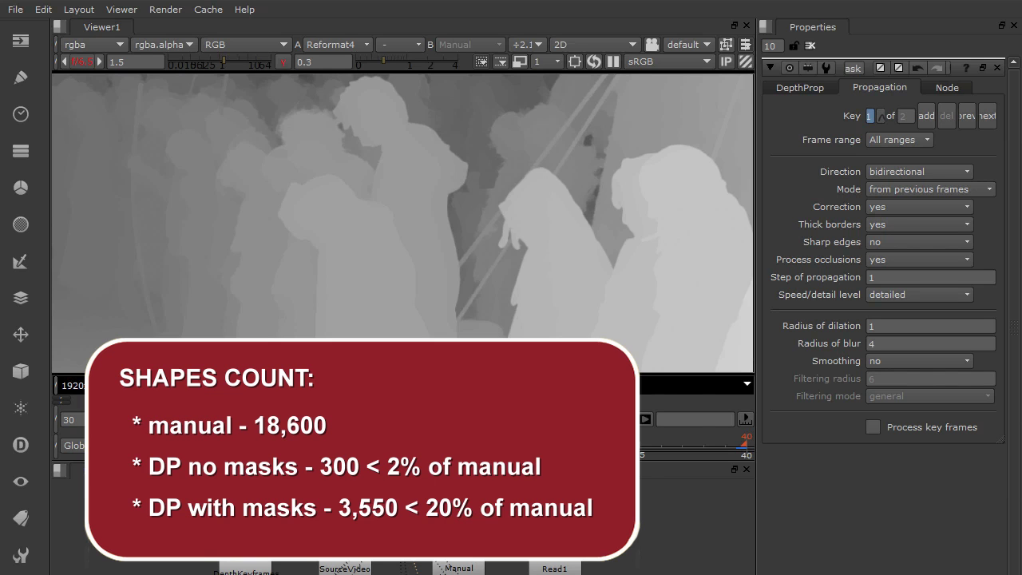
{"action": "key", "text": "3"}
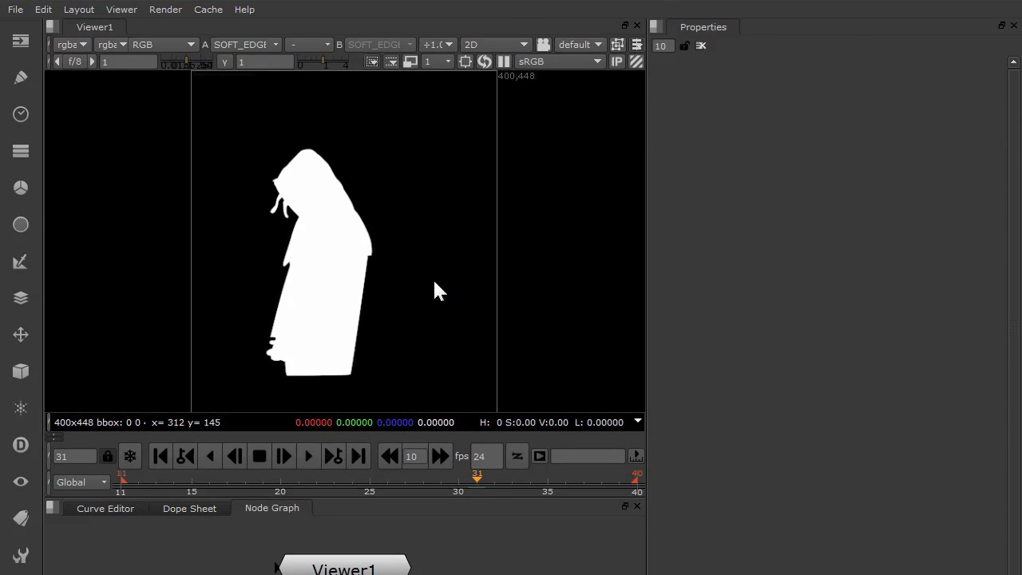
- Examine the edge pixels around the hooded figure's head in the soft-edged mask
{"action": "scroll", "coordinate": [299, 163], "scroll_direction": "up", "scroll_amount": 5}
{"action": "scroll", "coordinate": [298, 163], "scroll_direction": "up", "scroll_amount": 1}
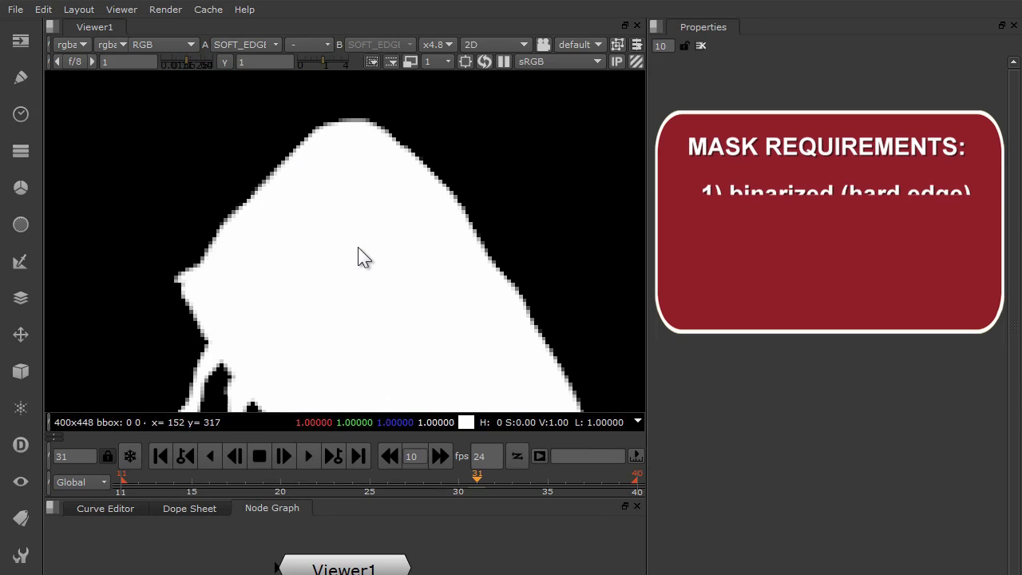
- Compare the hooded figure's head edges between the soft-edged mask and its hard-edged version at close range
{"action": "key", "text": "2"}
{"action": "key", "text": "1"}
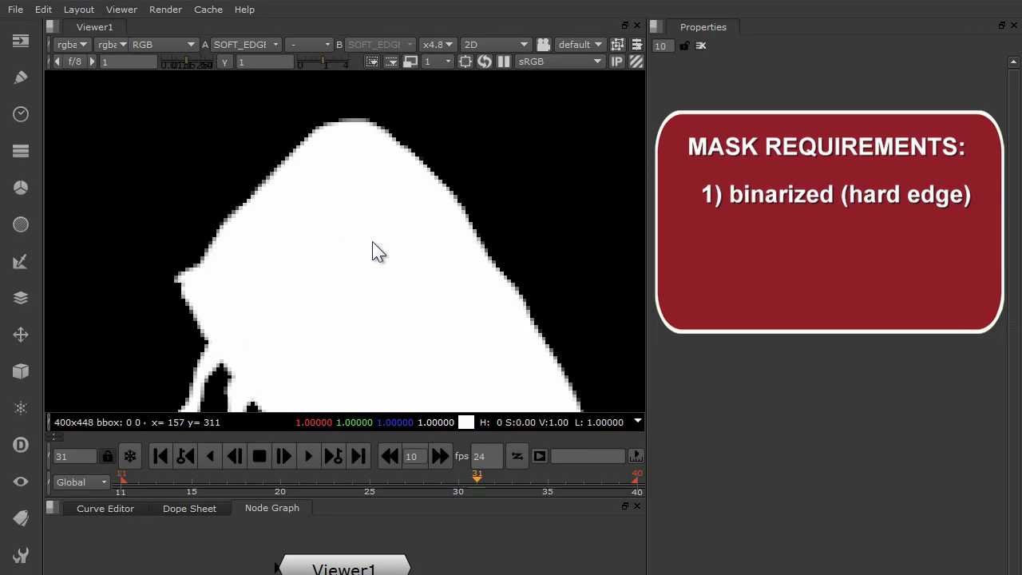
{"action": "key", "text": "2"}
{"action": "key", "text": "1"}
{"action": "scroll", "coordinate": [351, 126], "scroll_direction": "up", "scroll_amount": 4}
{"action": "scroll", "coordinate": [359, 134], "scroll_direction": "up", "scroll_amount": 3}
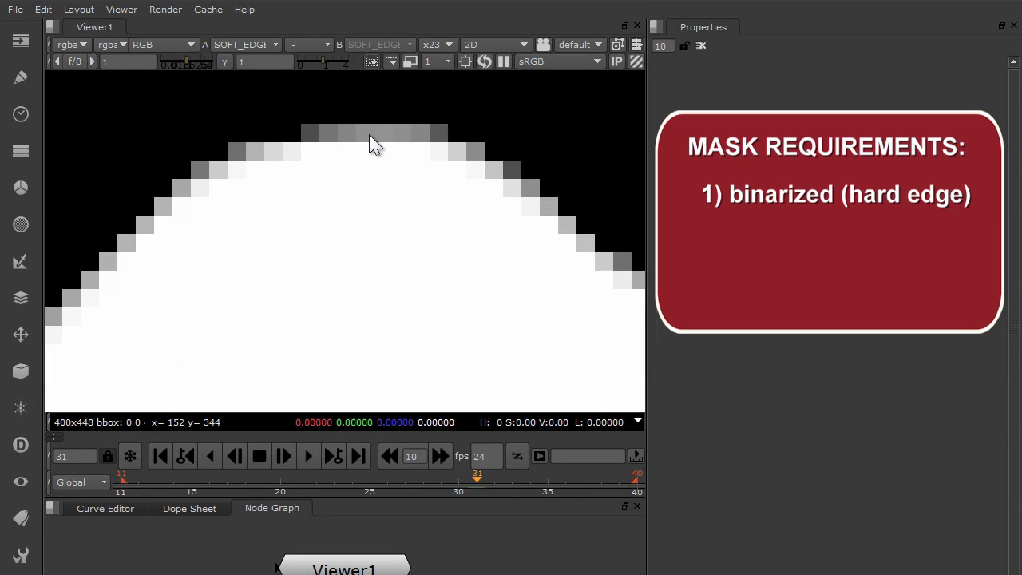
{"action": "key", "text": "2"}
{"action": "key", "text": "1"}
{"action": "key", "text": "2"}
{"action": "key", "text": "1"}
- View the figure's whole mask and compare it with the GREY version and the next viewer input
{"action": "key", "text": "f"}
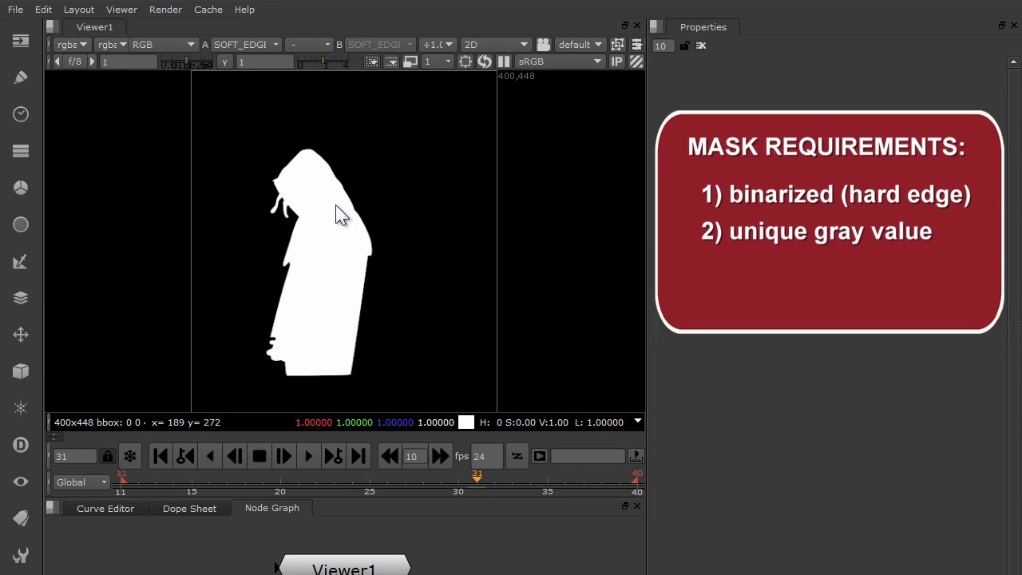
{"action": "key", "text": "3"}
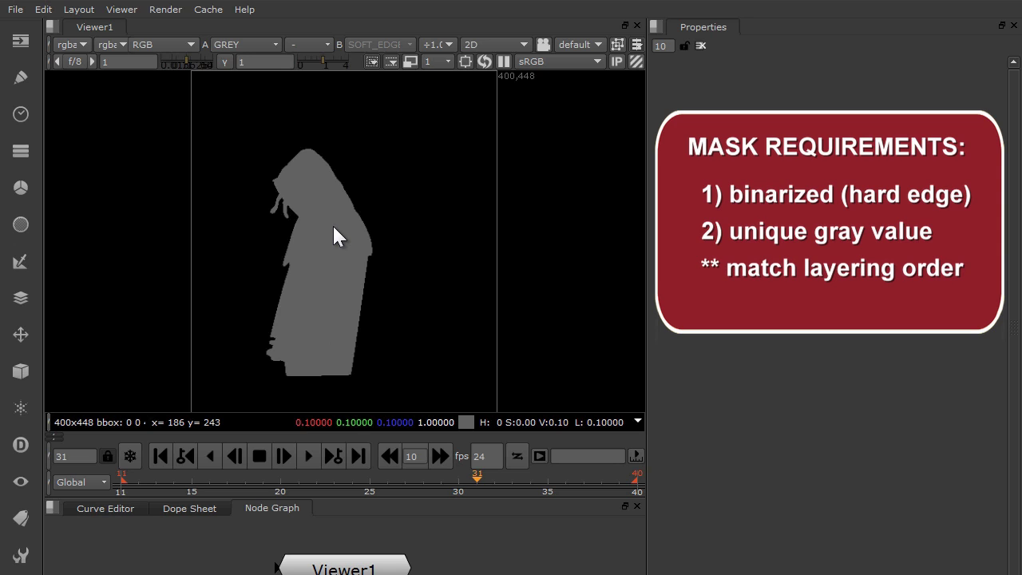
{"action": "key", "text": "4"}
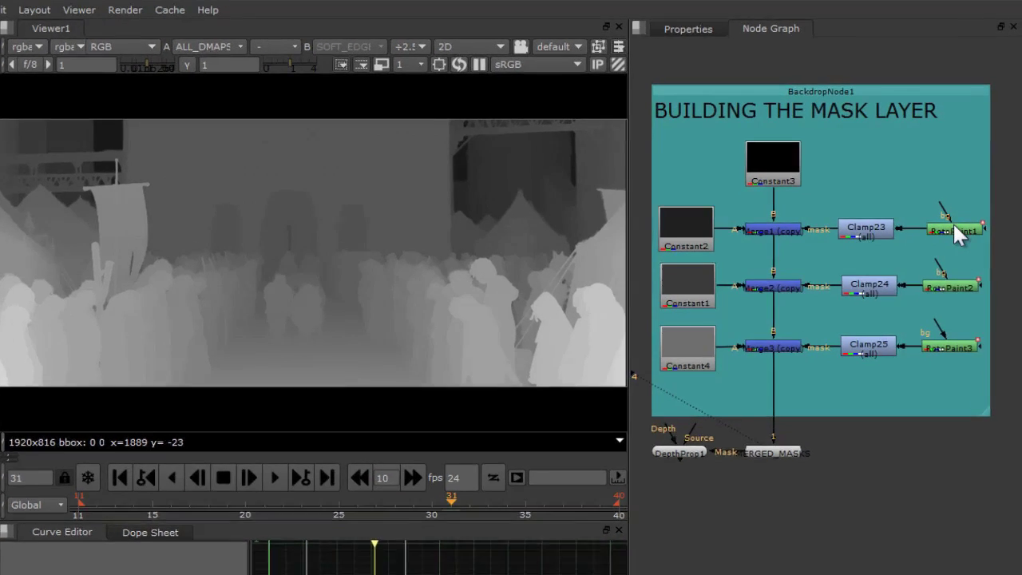
- View the RotoPaint1 output and examine the hooded figure's mask up close
{"action": "left_click", "coordinate": [957, 219]}
{"action": "key", "text": "1"}
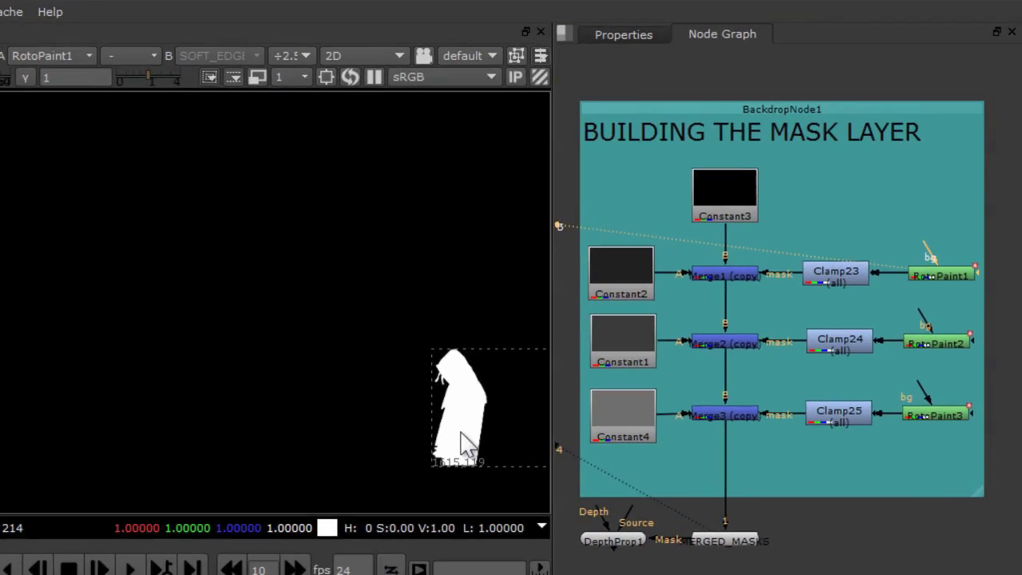
{"action": "middle_click_drag", "start_coordinate": [456, 449], "coordinate": [318, 400]}
{"action": "scroll", "coordinate": [318, 400], "scroll_direction": "up", "scroll_amount": 3}
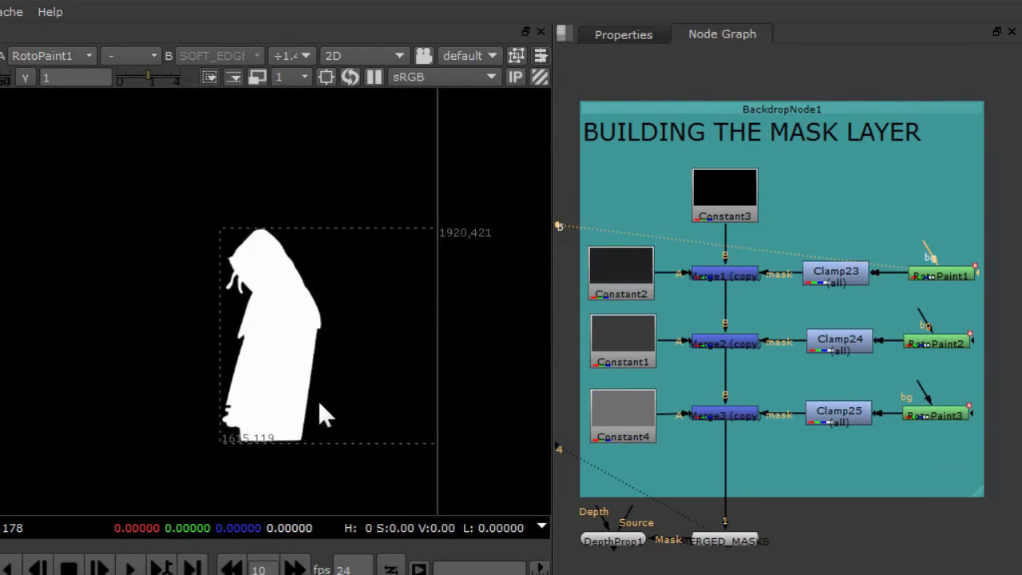
{"action": "scroll", "coordinate": [318, 400], "scroll_direction": "up", "scroll_amount": 4}
{"action": "middle_click_drag", "start_coordinate": [390, 259], "coordinate": [349, 379]}
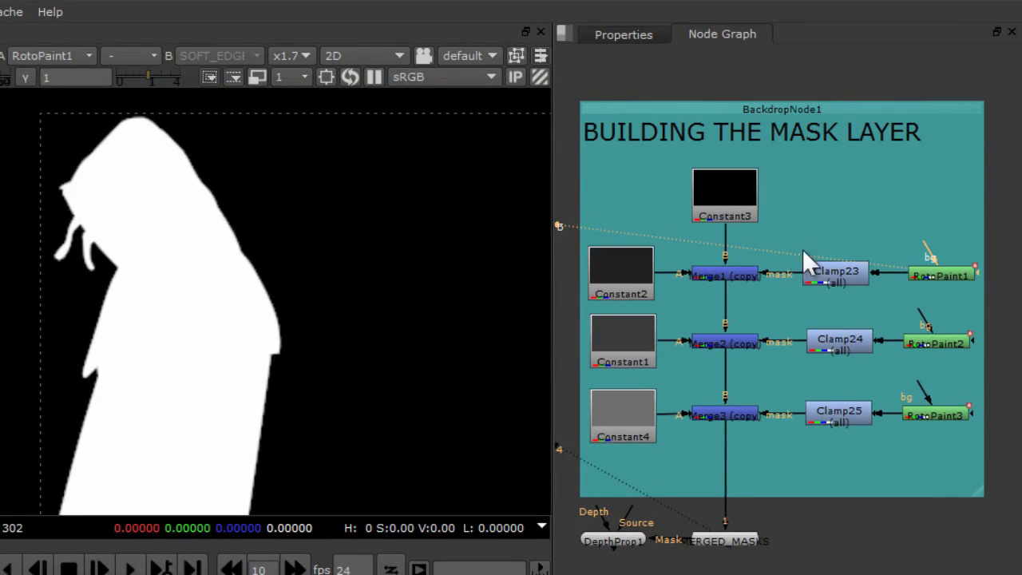
- View the Clamp23 output, followed by the Merge1 output, for the hooded figure's mask
{"action": "left_click", "coordinate": [828, 270]}
{"action": "key", "text": "5"}
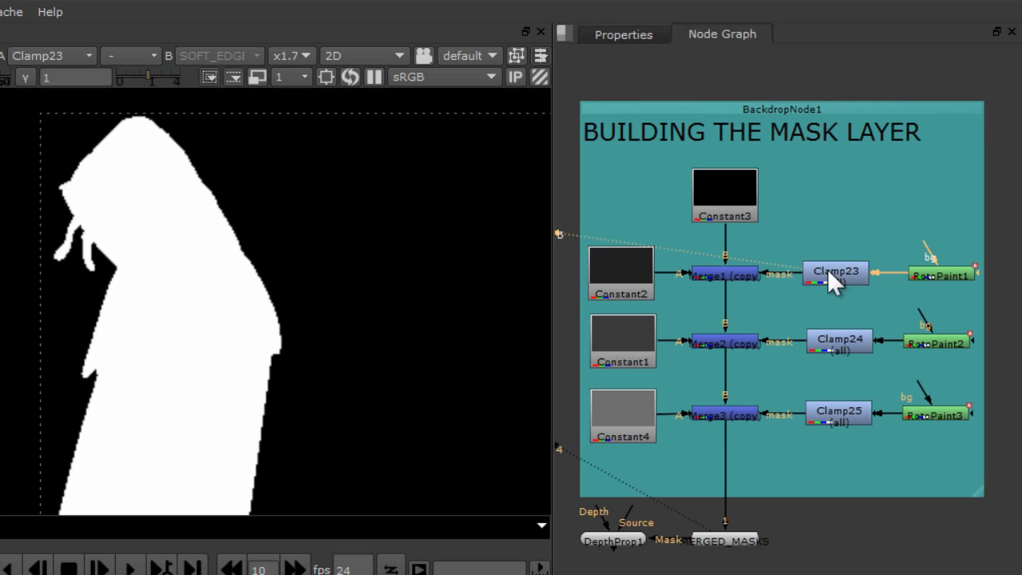
{"action": "left_click", "coordinate": [711, 272]}
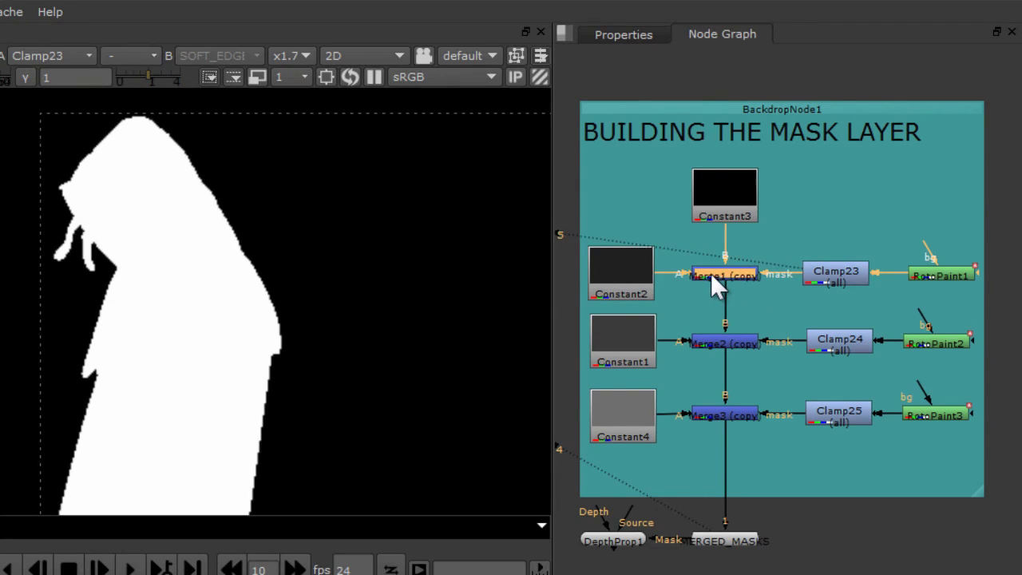
{"action": "key", "text": "5"}
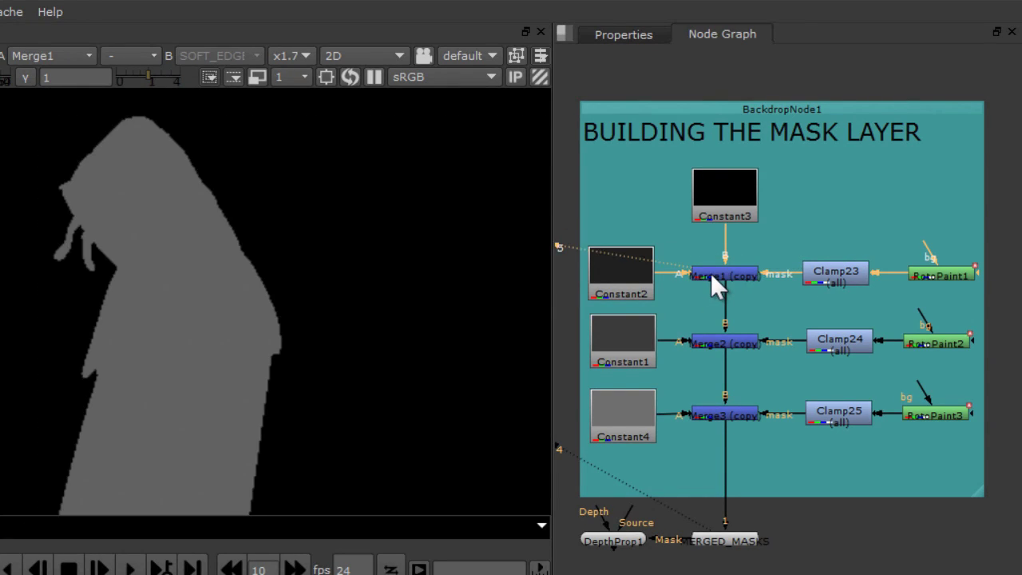
- View the Merge2 and Merge3 outputs and trace the merged masks into the DepthProp1 node
{"action": "left_click", "coordinate": [716, 335]}
{"action": "key", "text": "5"}
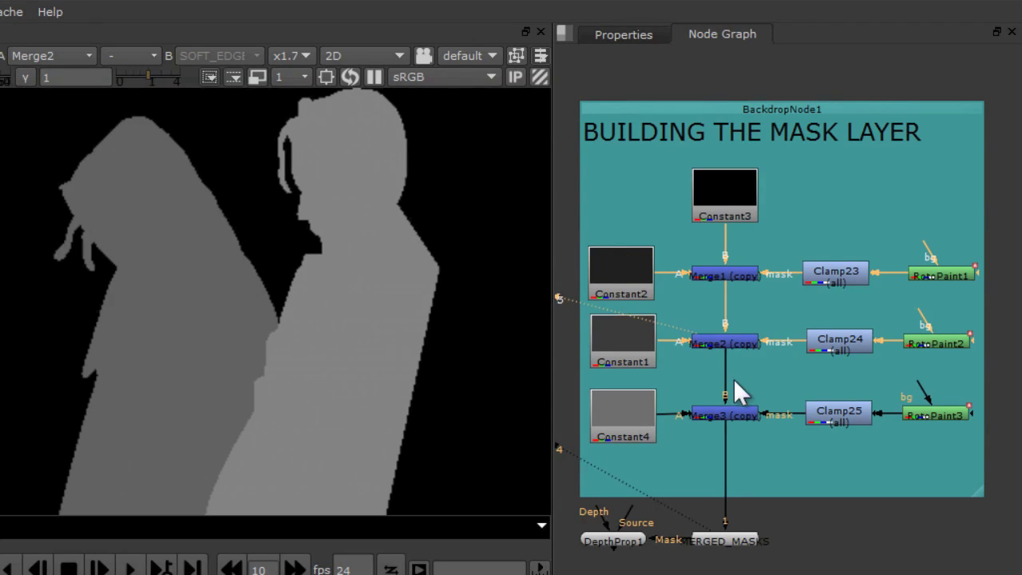
{"action": "left_click", "coordinate": [736, 409]}
{"action": "key", "text": "5"}
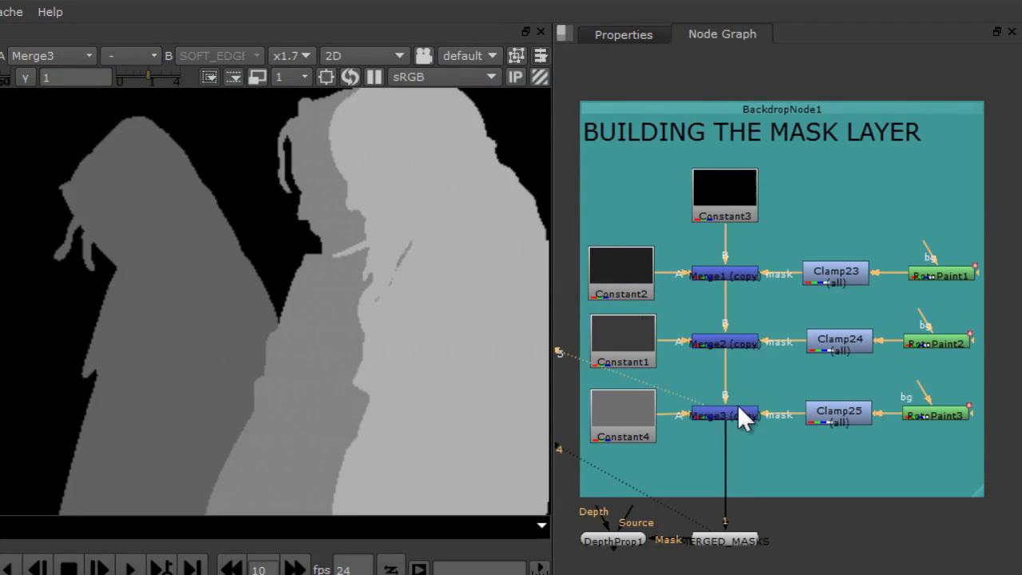
{"action": "left_click", "coordinate": [731, 542]}
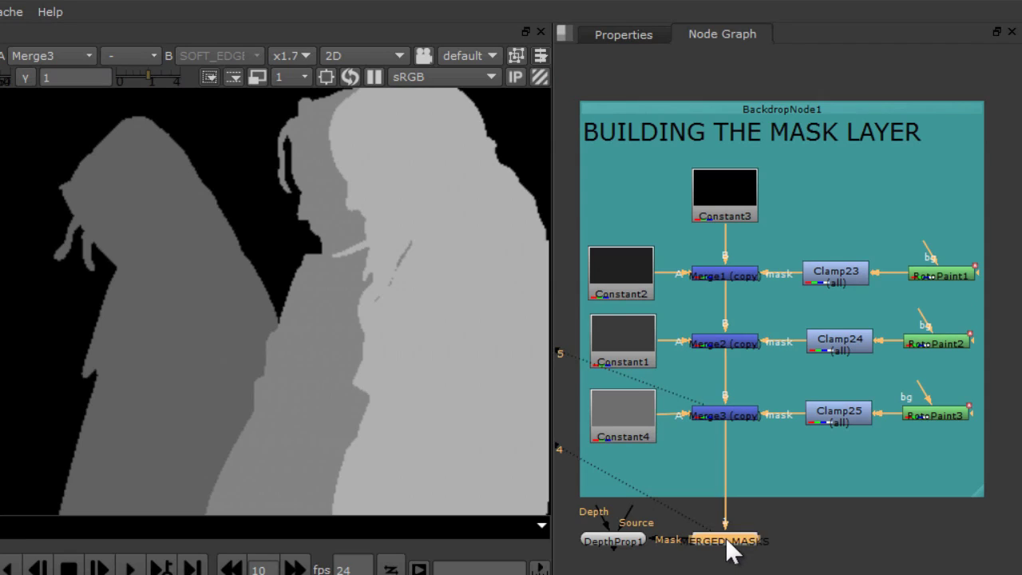
{"action": "left_click", "coordinate": [605, 536]}
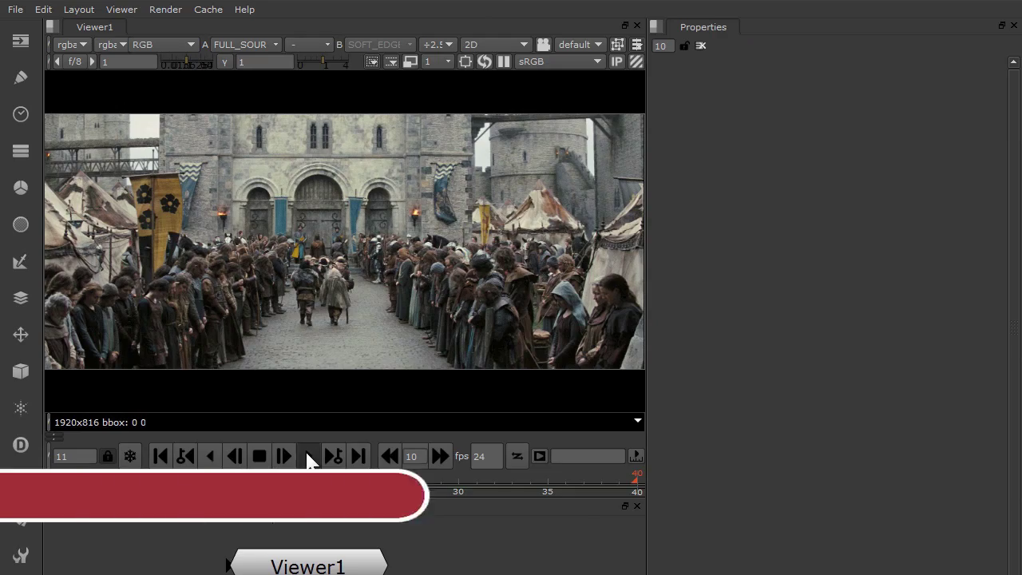
- Play the full source clip in both directions and stop at frame 38
{"action": "left_click", "coordinate": [309, 456]}
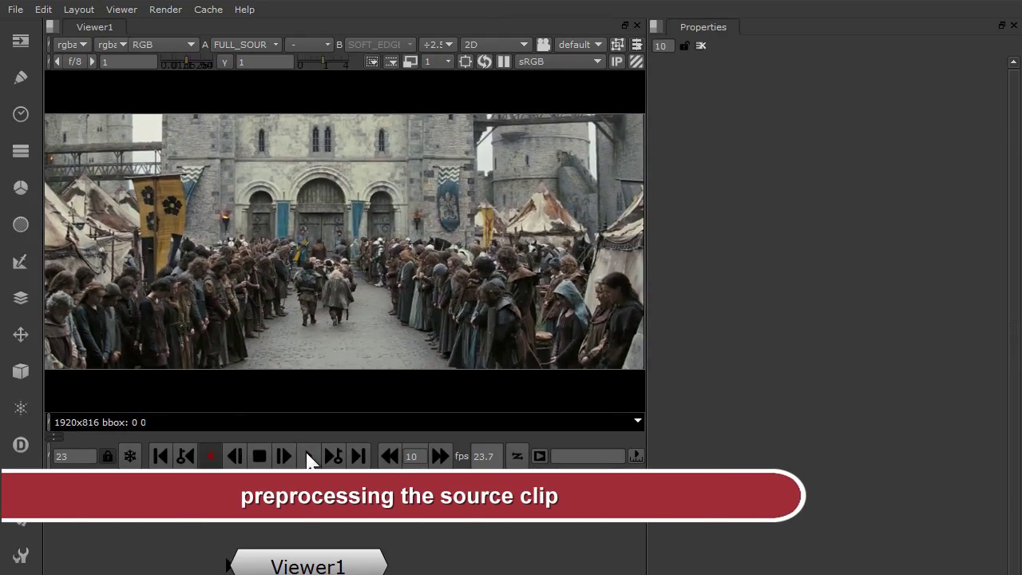
{"action": "left_click", "coordinate": [308, 456]}
{"action": "left_click", "coordinate": [260, 456]}
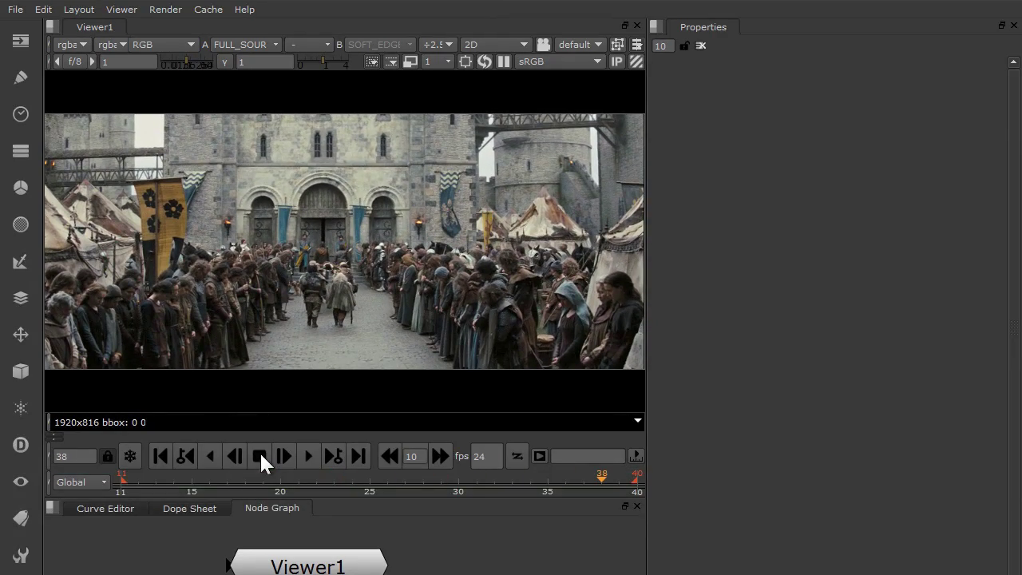
- Compare the NOISY and DENOISED versions of the yellow banner at frame 38
{"action": "key", "text": "2"}
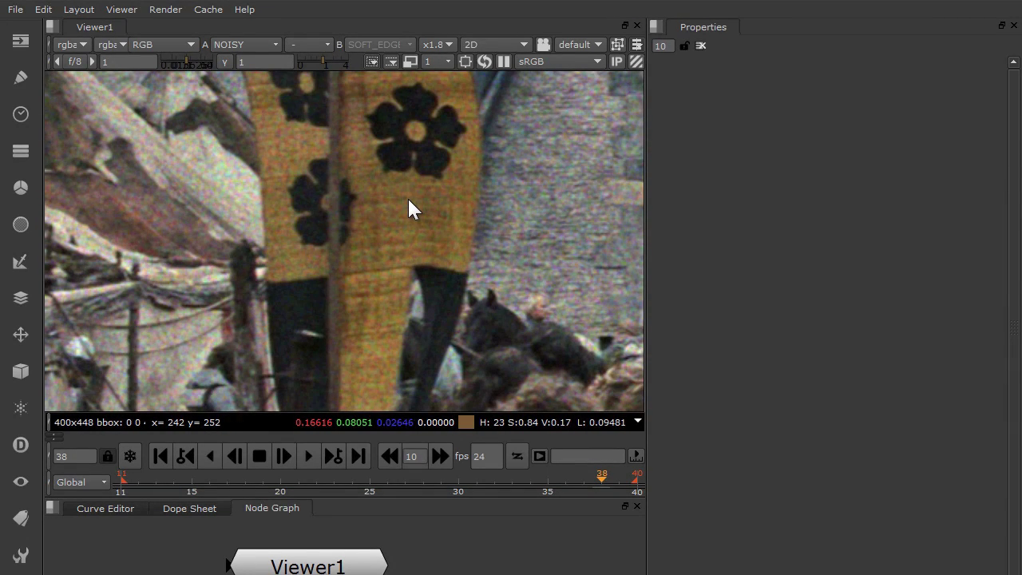
{"action": "key", "text": "3"}
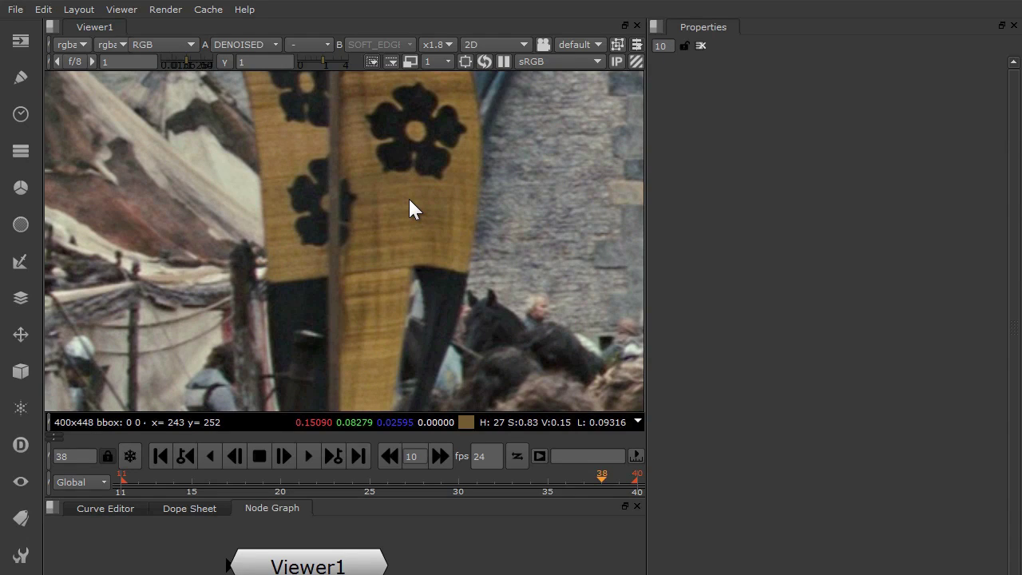
- Compare the source close-up with its increased-contrast version around the foreground heads against the tent
{"action": "key", "text": "1"}
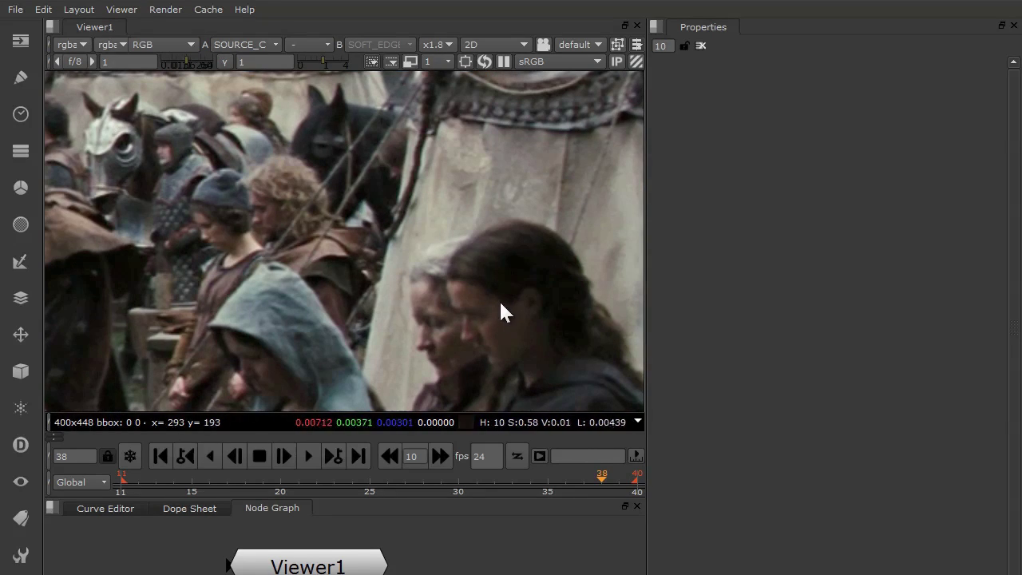
{"action": "scroll", "coordinate": [446, 268], "scroll_direction": "up", "scroll_amount": 2}
{"action": "scroll", "coordinate": [445, 267], "scroll_direction": "up", "scroll_amount": 2}
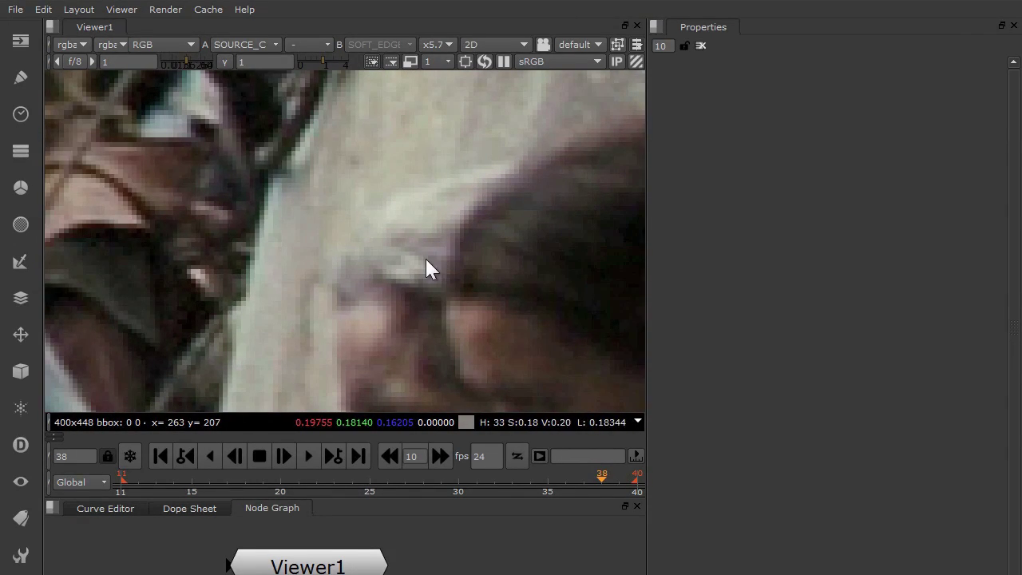
{"action": "key", "text": "2"}
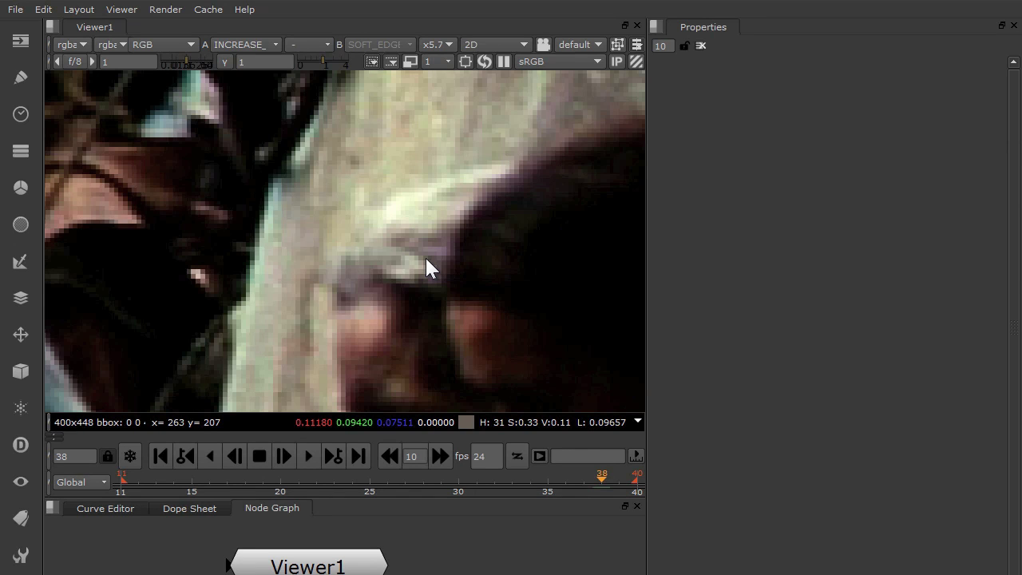
{"action": "key", "text": "1"}
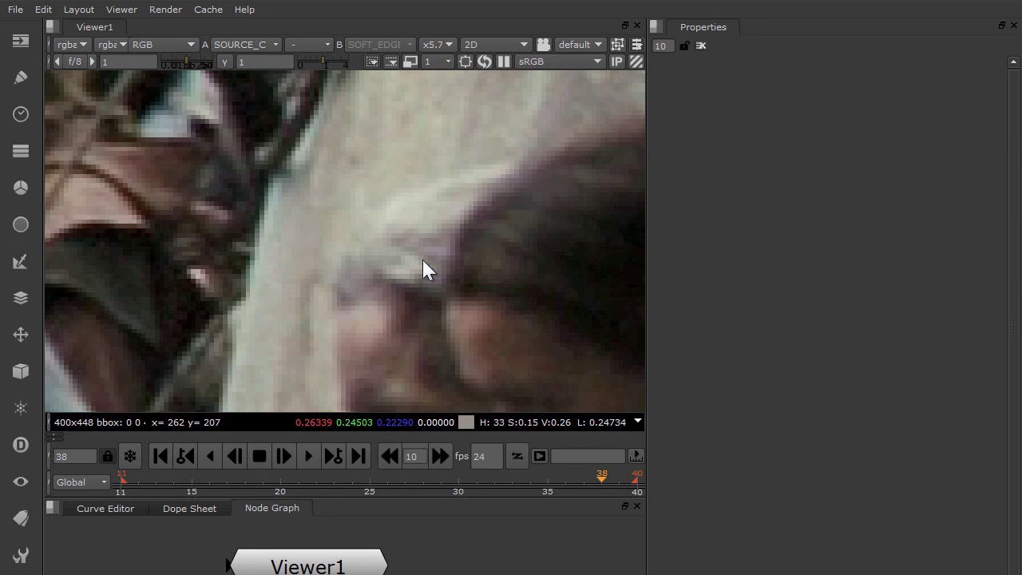
{"action": "key", "text": "2"}
{"action": "key", "text": "1"}
{"action": "key", "text": "2"}
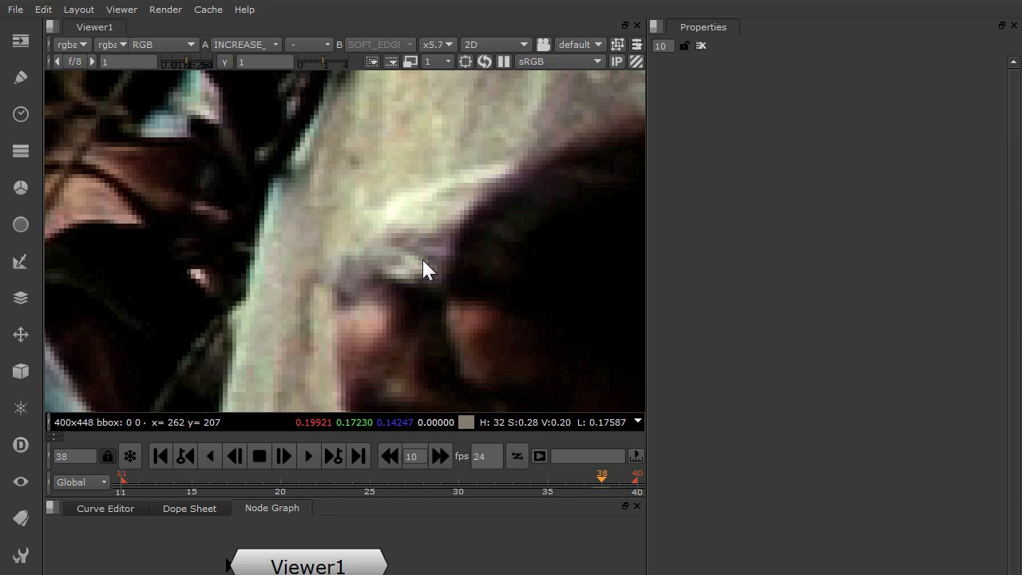
- Play the Dot9 depth map in both directions and stop at frame 19
{"action": "key", "text": "3"}
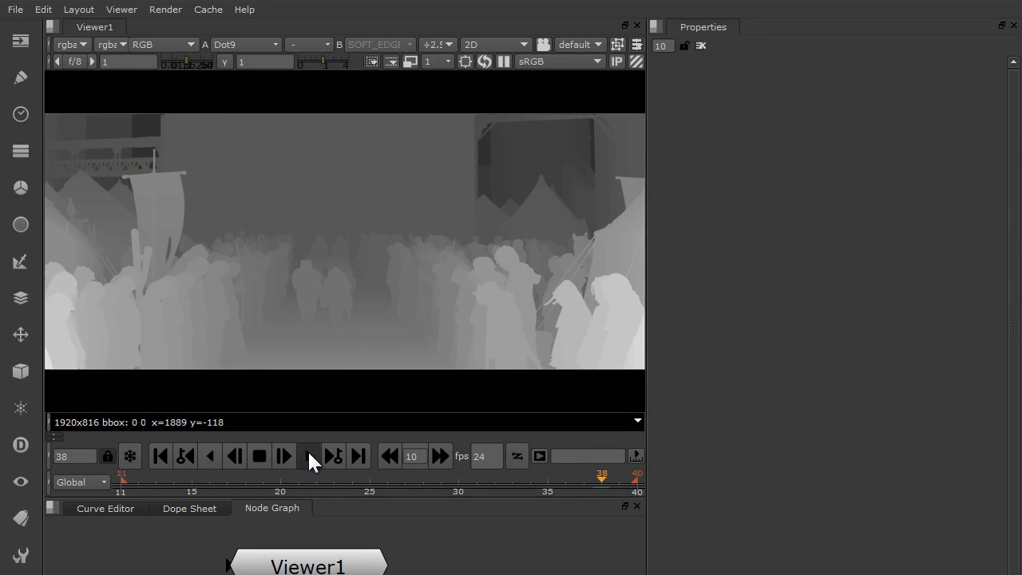
{"action": "key", "text": "j"}
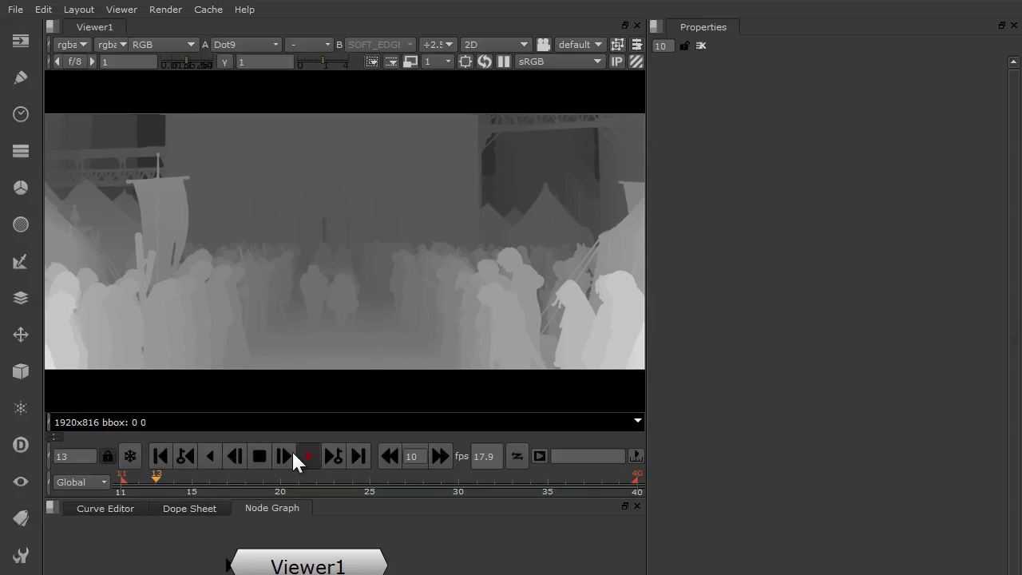
{"action": "key", "text": "j"}
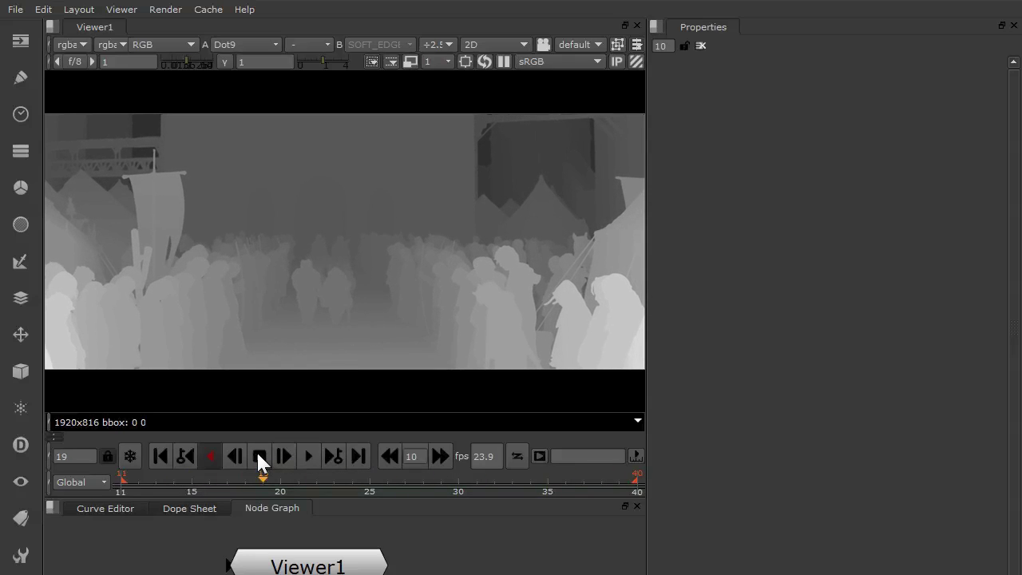
{"action": "key", "text": "l"}
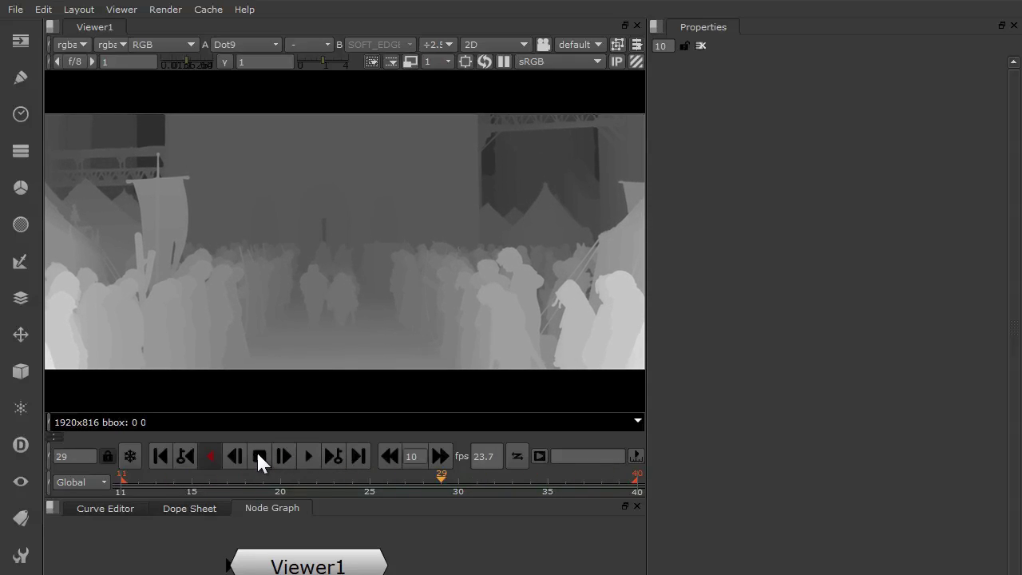
{"action": "key", "text": "l"}
{"action": "key", "text": "k"}
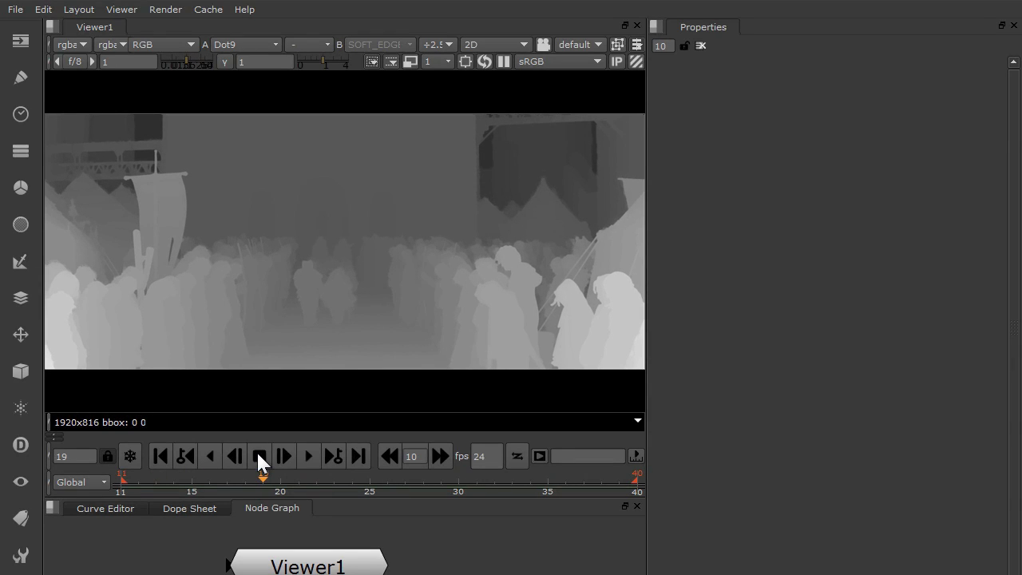